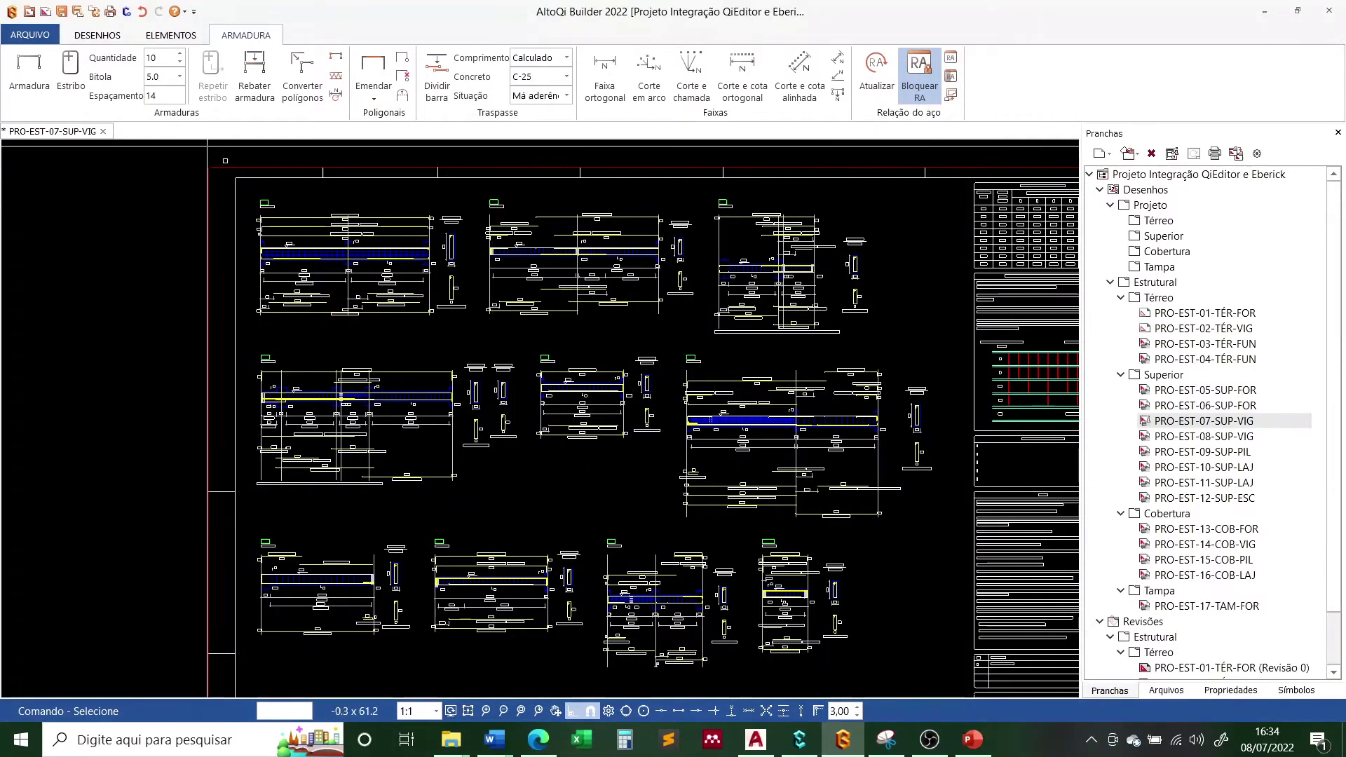
Zoom in on beam V1's reinforcement detailing on sheet PRO-EST-07-SUP-VIG
scroll(248, 182, "up", 3)
scroll(249, 182, "up", 2)
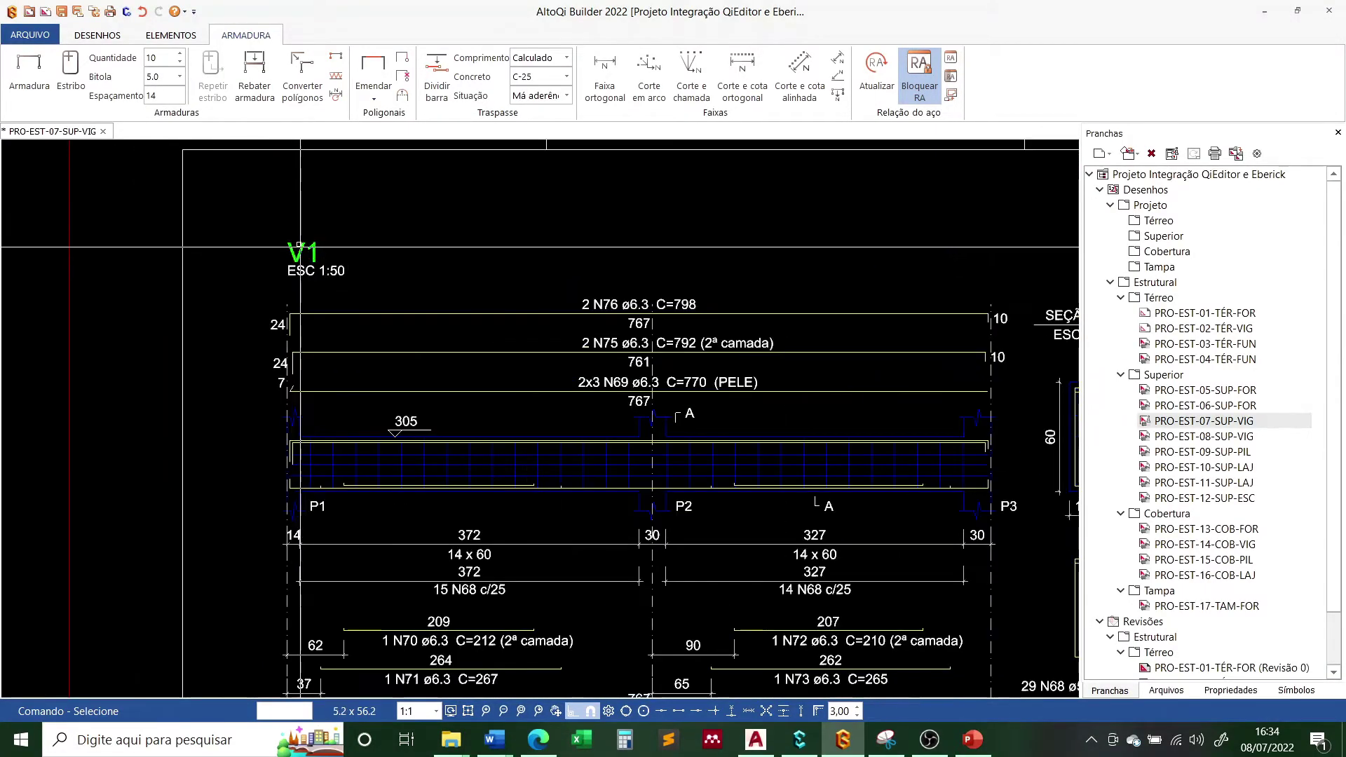
scroll(249, 182, "down", 1)
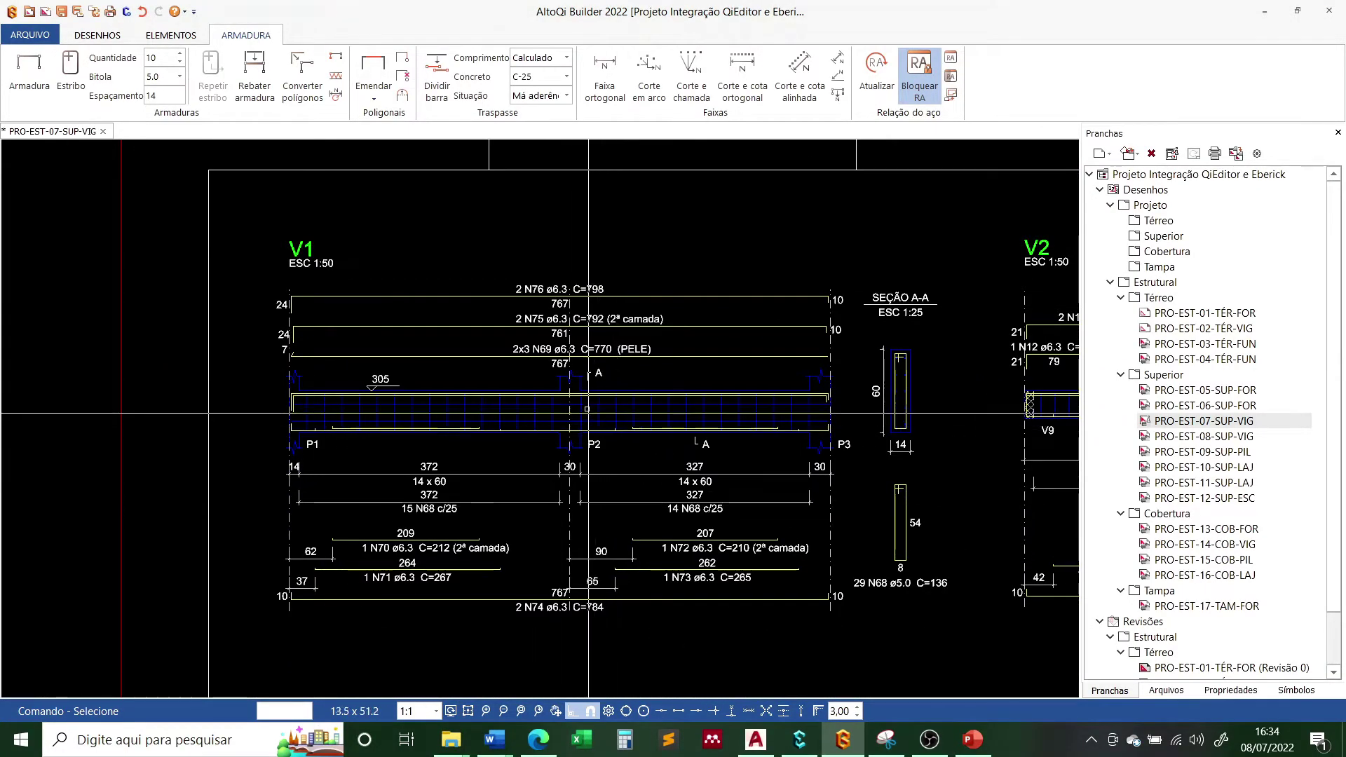
scroll(826, 426, "up", 2)
scroll(826, 426, "down", 1)
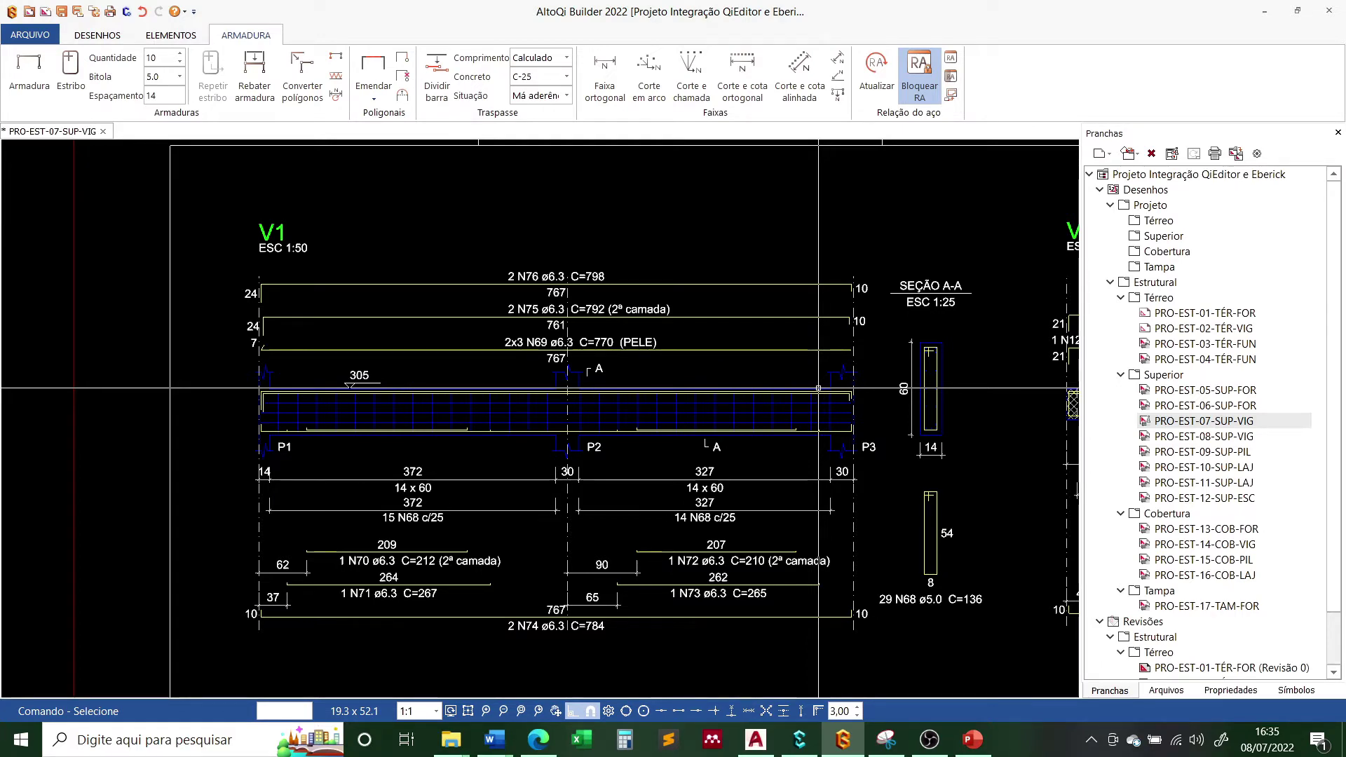
scroll(818, 388, "down", 2)
scroll(818, 387, "down", 1)
scroll(474, 213, "up", 4)
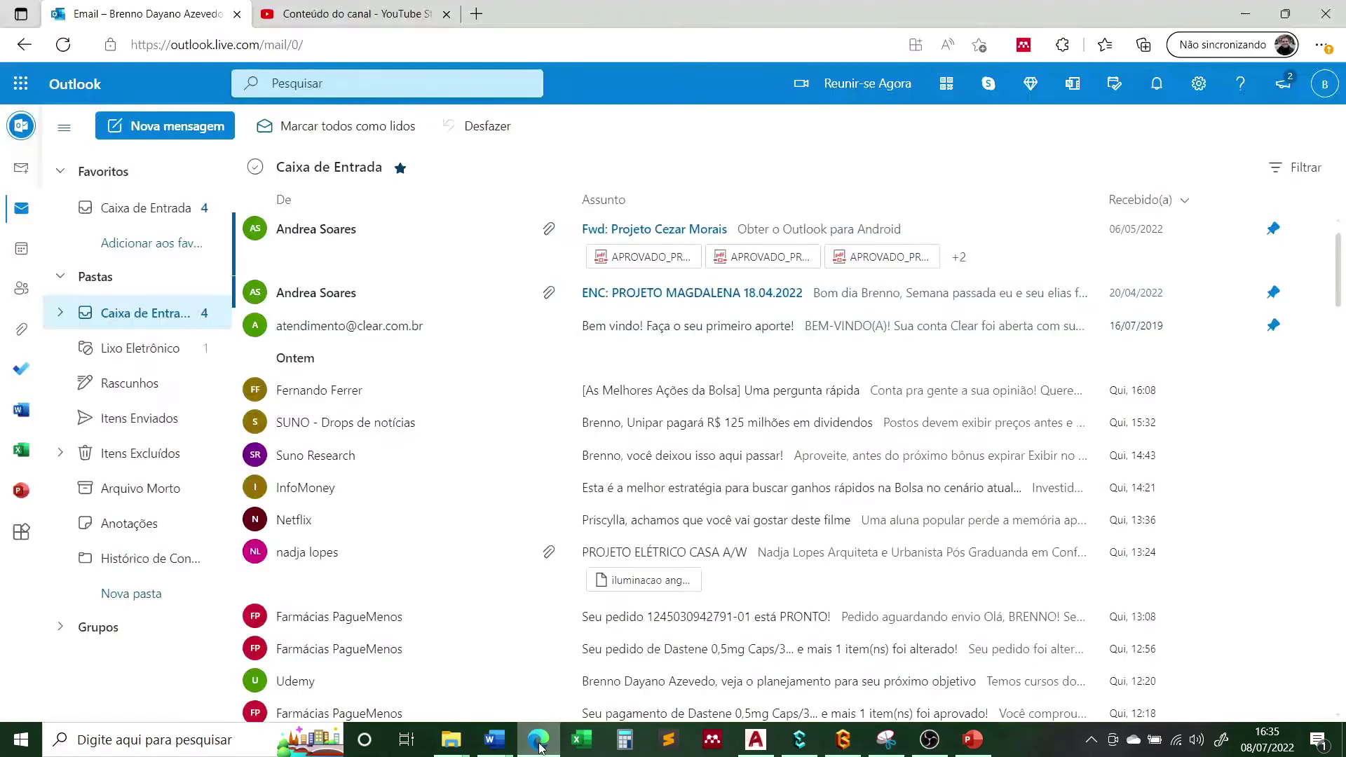
Zoom around the whole sheet to review the Tabela de Conversão de Aço
scroll(539, 393, "down", 2)
scroll(511, 372, "down", 2)
scroll(495, 358, "down", 2)
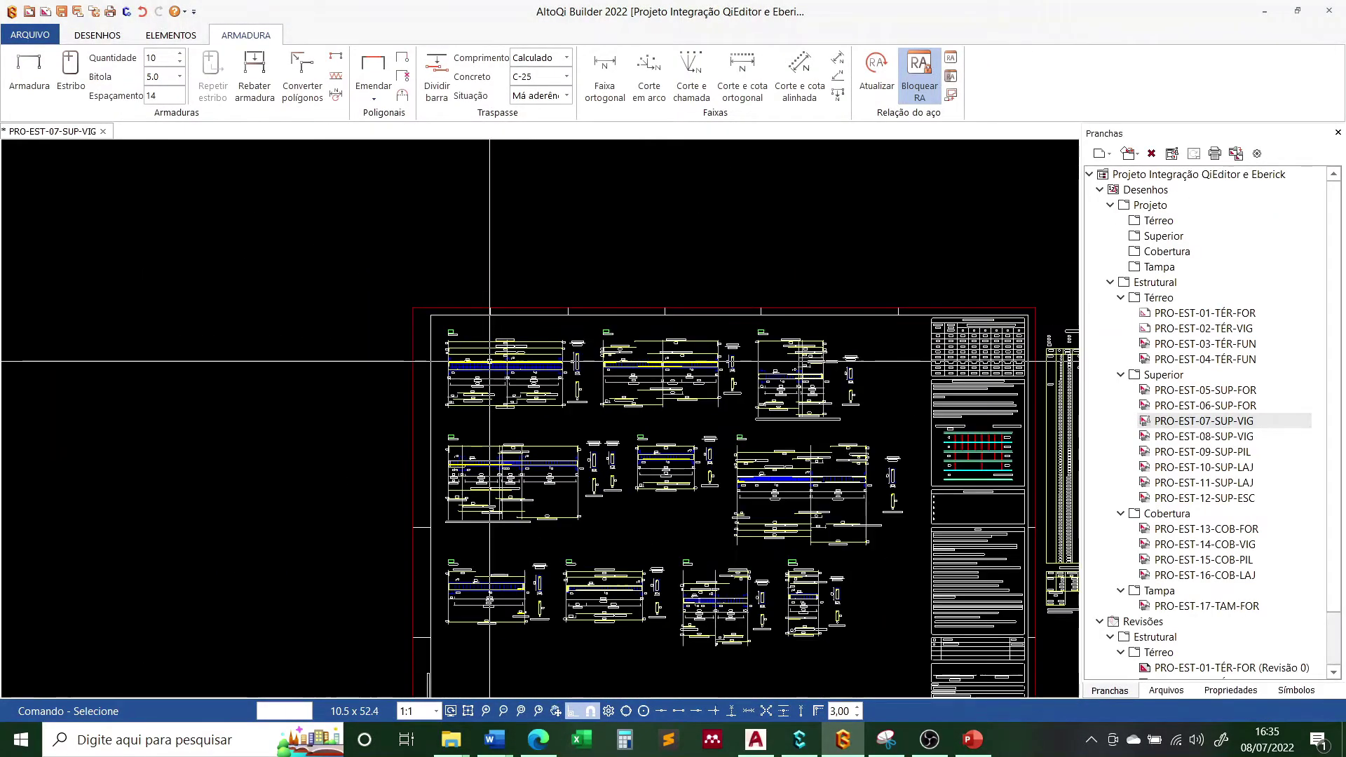
scroll(495, 358, "down", 1)
scroll(705, 356, "up", 4)
scroll(706, 356, "up", 1)
scroll(701, 343, "up", 3)
scroll(694, 326, "down", 2)
scroll(690, 320, "up", 1)
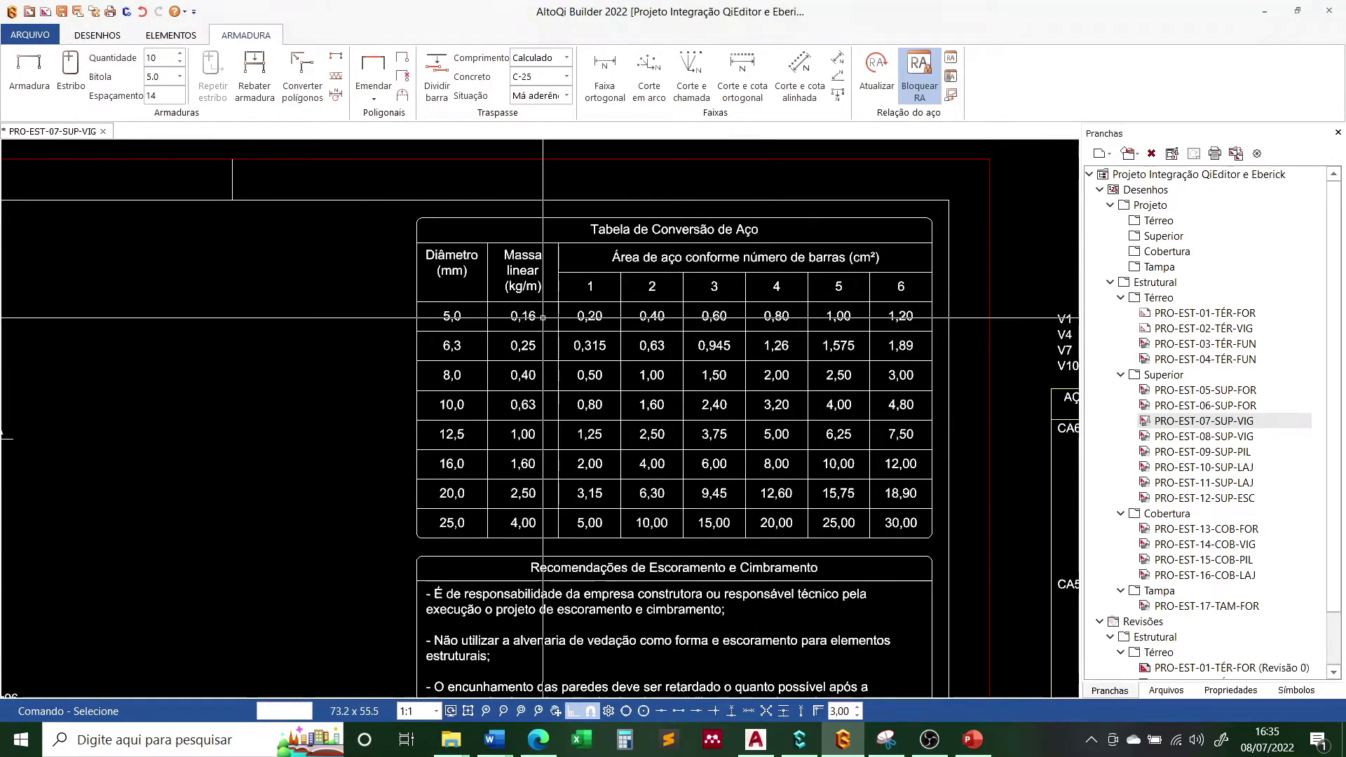
scroll(771, 351, "down", 2)
scroll(794, 355, "down", 3)
scroll(491, 371, "up", 1)
scroll(280, 382, "up", 2)
scroll(168, 389, "up", 3)
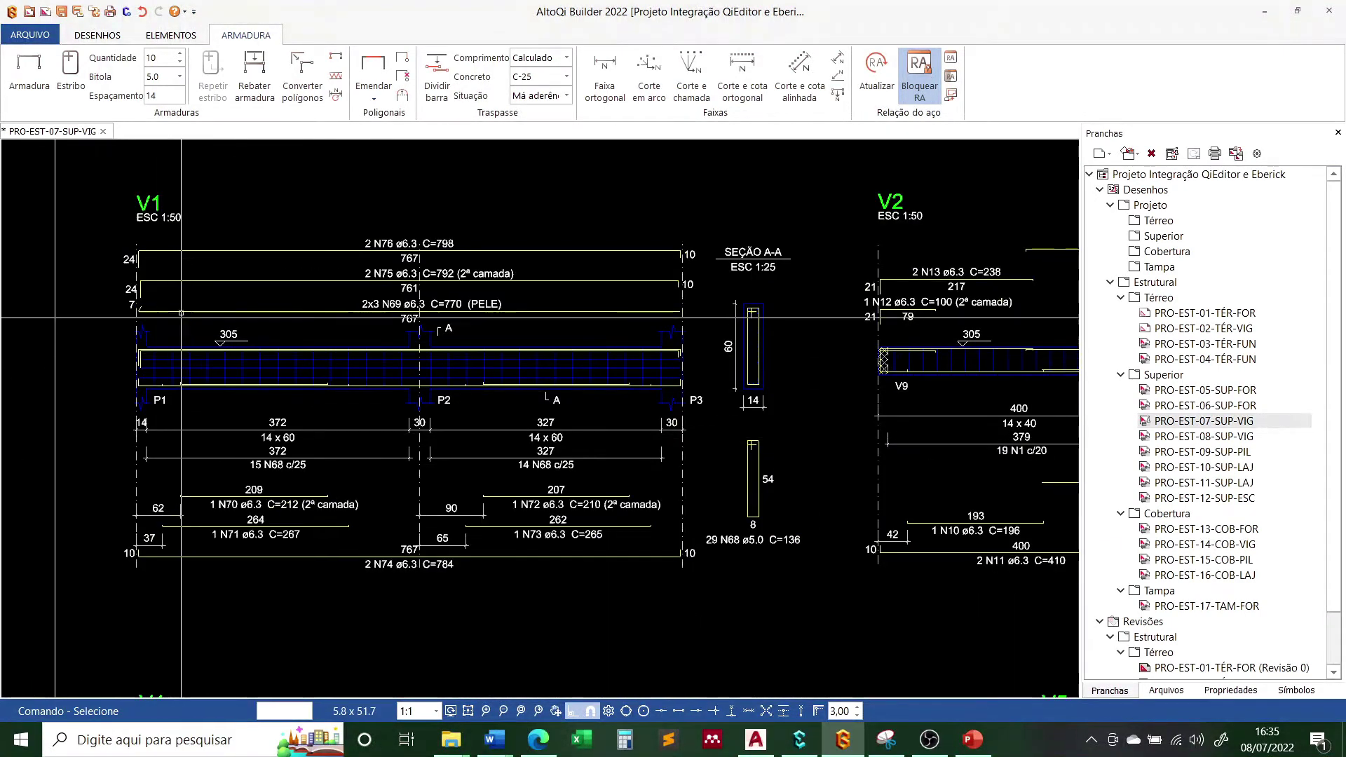
scroll(197, 308, "up", 2)
scroll(355, 345, "down", 1)
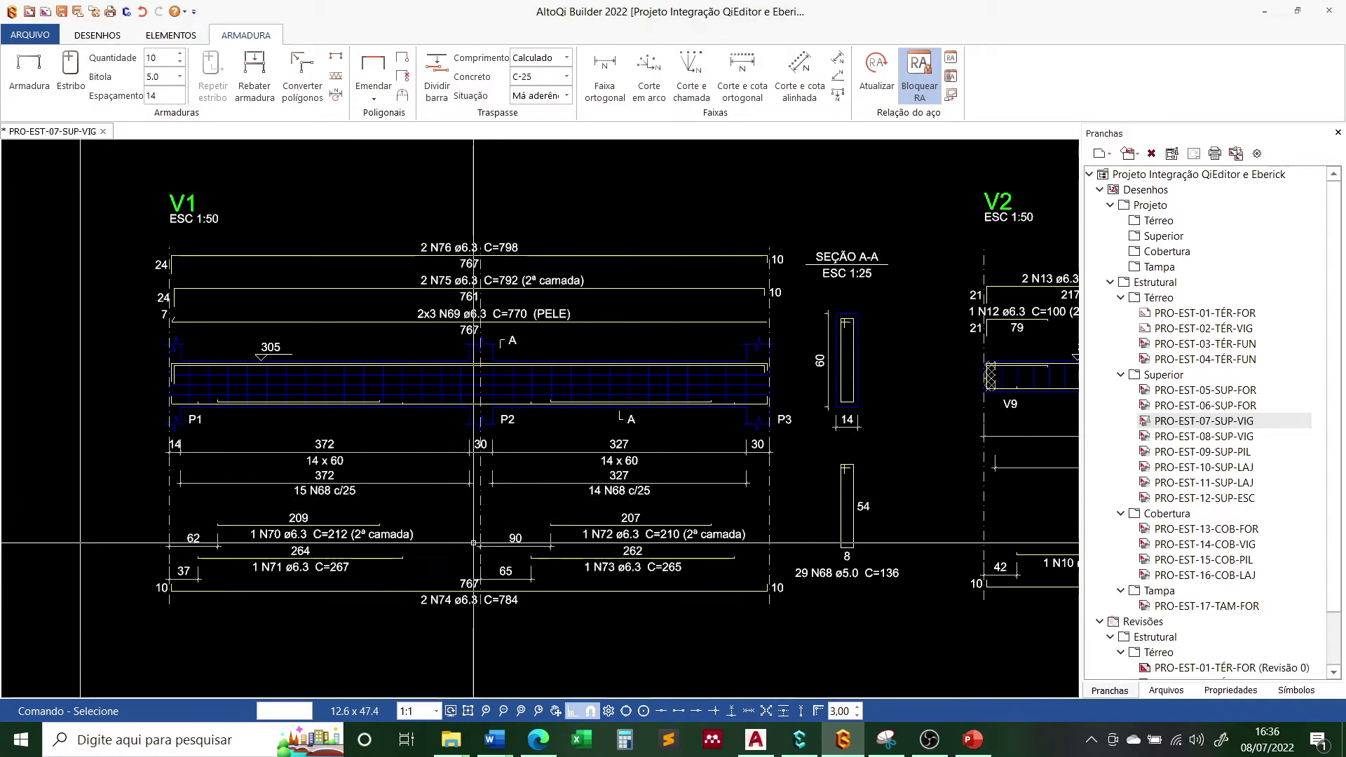
scroll(900, 472, "down", 2)
scroll(900, 473, "down", 2)
scroll(900, 472, "down", 2)
scroll(904, 468, "up", 2)
scroll(873, 452, "up", 2)
scroll(785, 429, "up", 2)
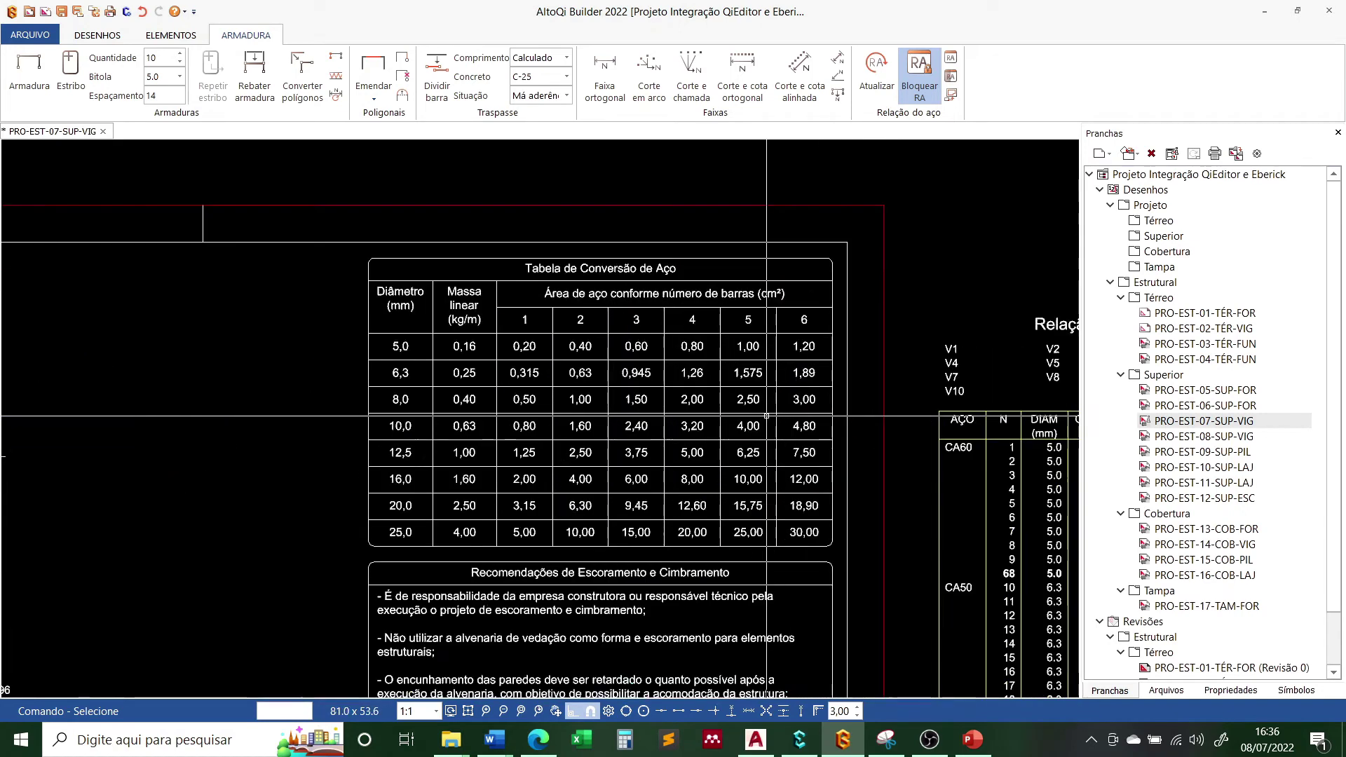
scroll(766, 416, "up", 2)
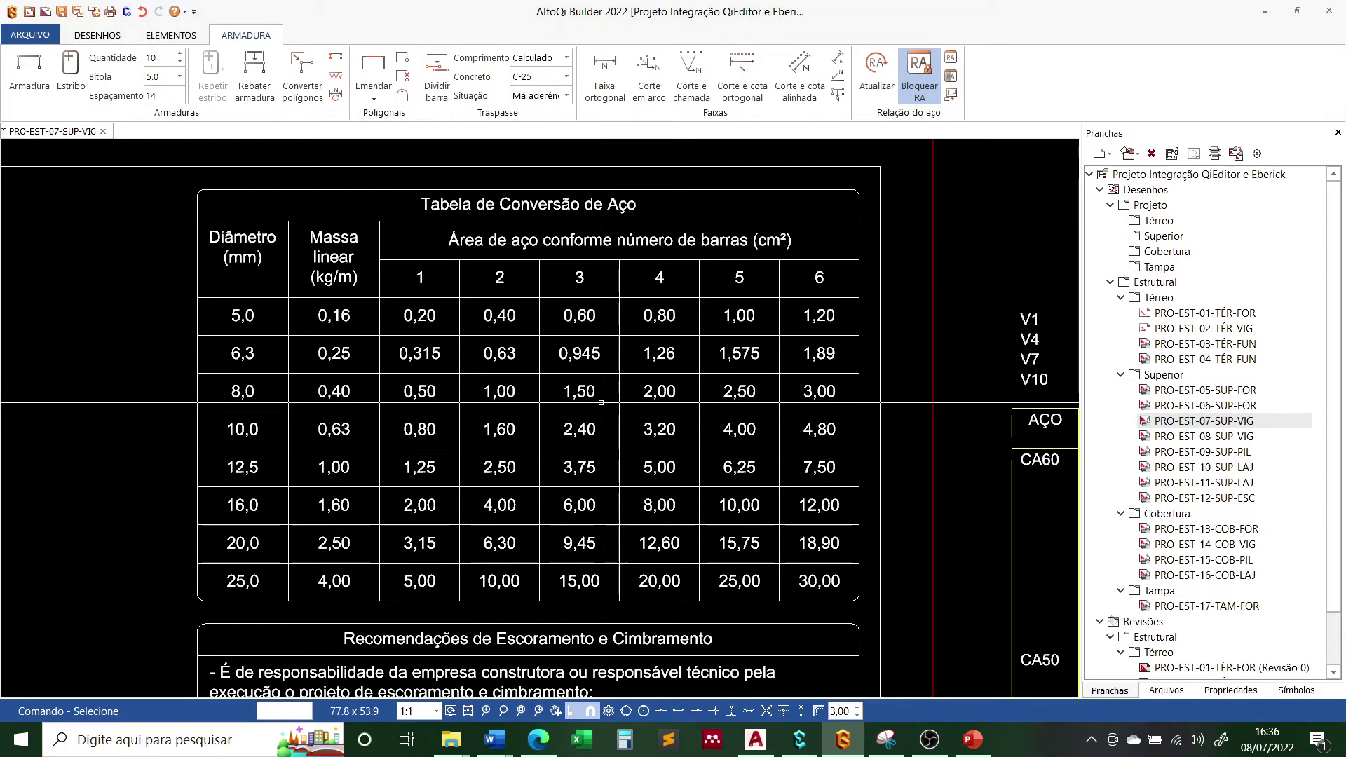
Zoom back in on beam V1 and open its detalhamento for editing
scroll(463, 365, "down", 4)
scroll(462, 365, "down", 3)
scroll(183, 462, "up", 2)
scroll(183, 461, "up", 2)
scroll(183, 462, "up", 1)
scroll(183, 461, "up", 1)
scroll(183, 462, "up", 1)
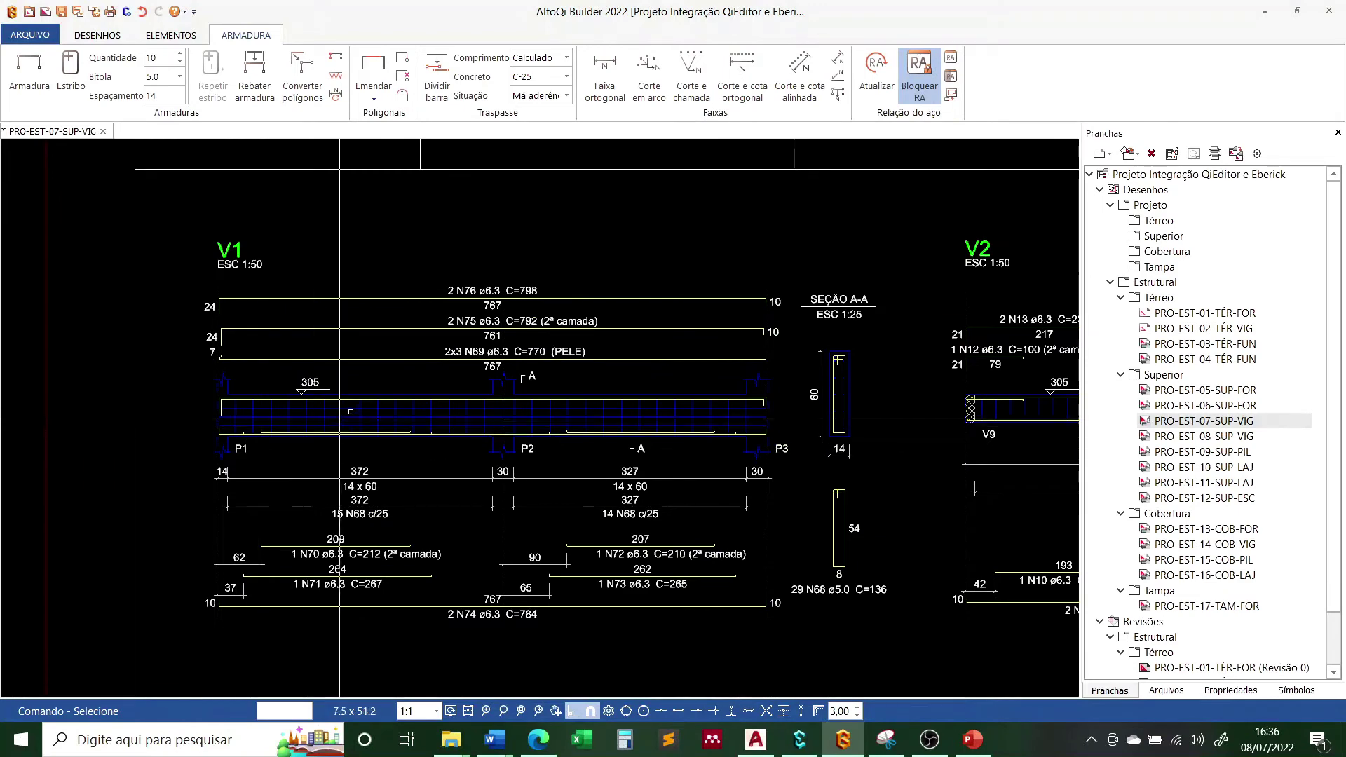
double_click(365, 398)
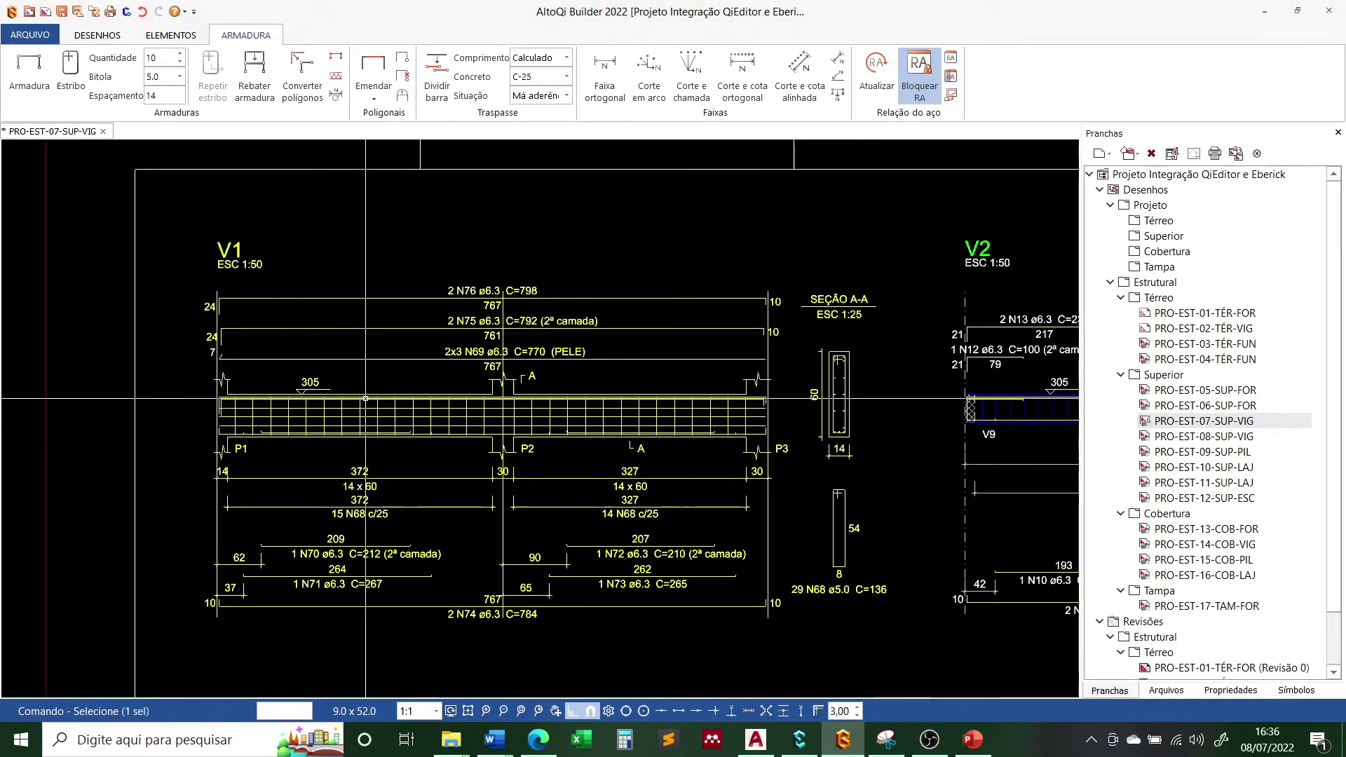
Delete the N70 and N71 bottom bars with their dimensions
scroll(370, 553, "up", 2)
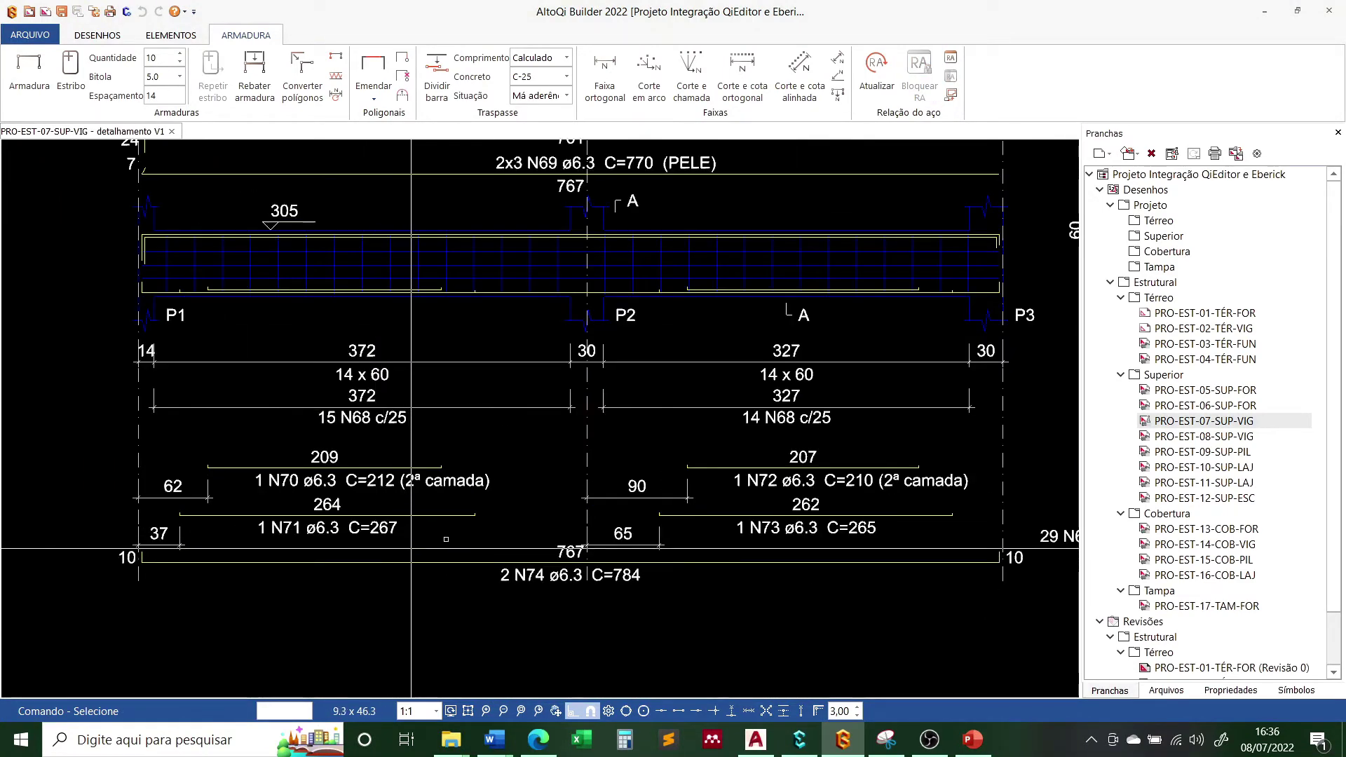
left_click(285, 468)
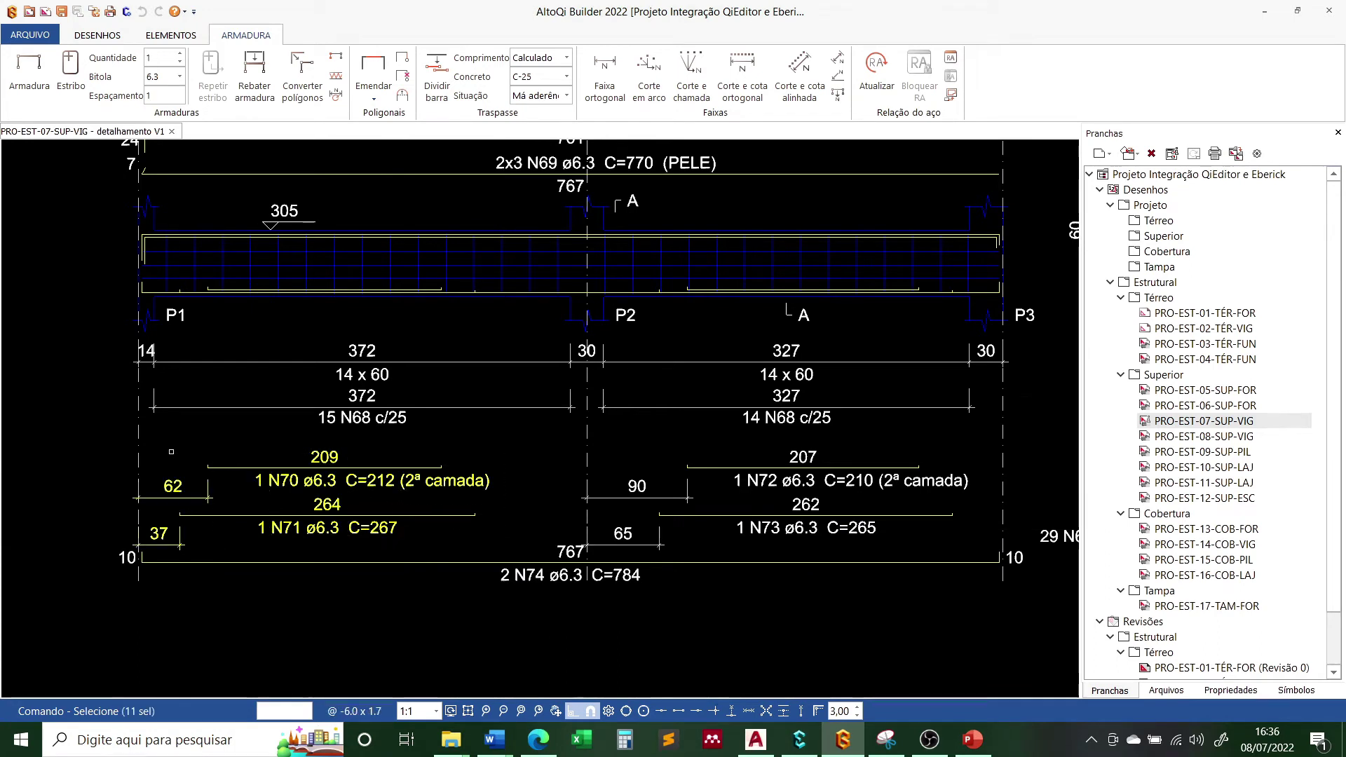
key("Delete")
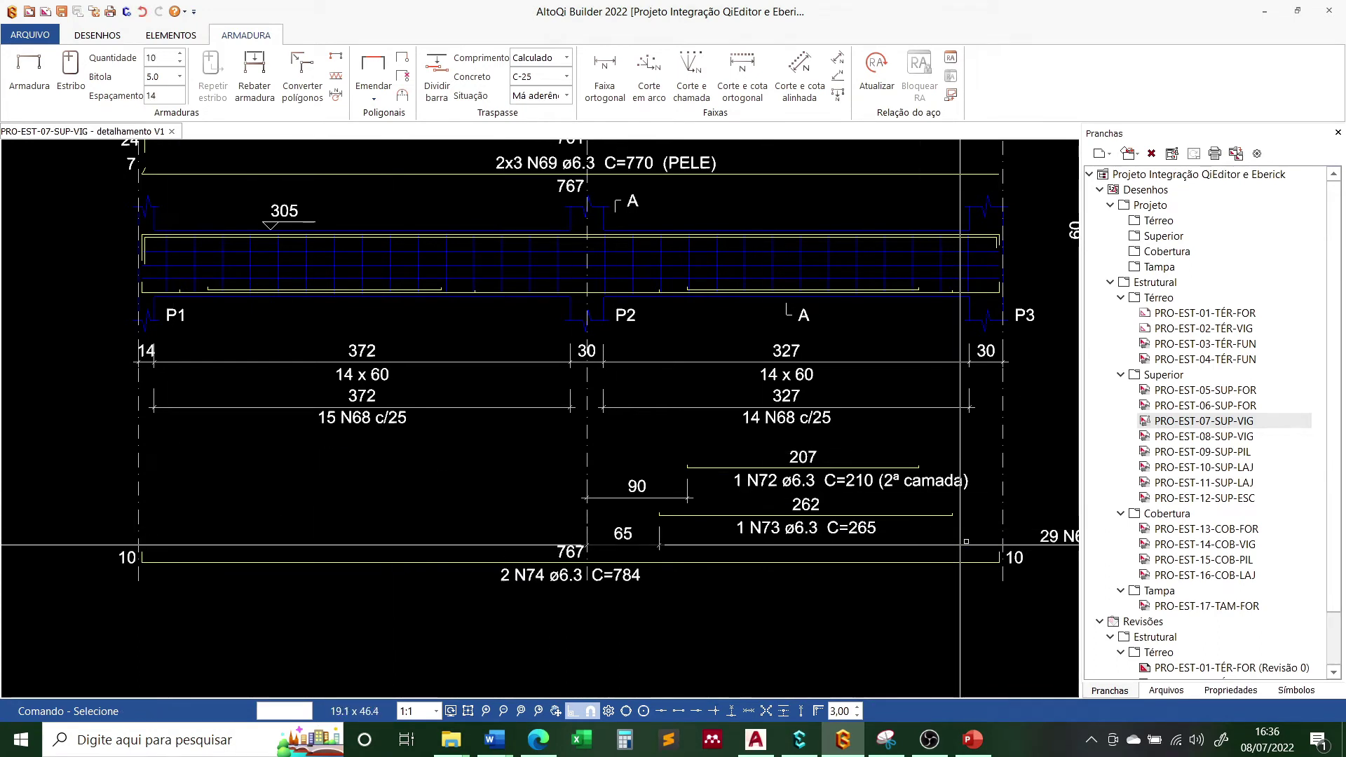
Window-select and delete the N72 and N73 bars with their dimensions
left_click(979, 541)
left_click(604, 459)
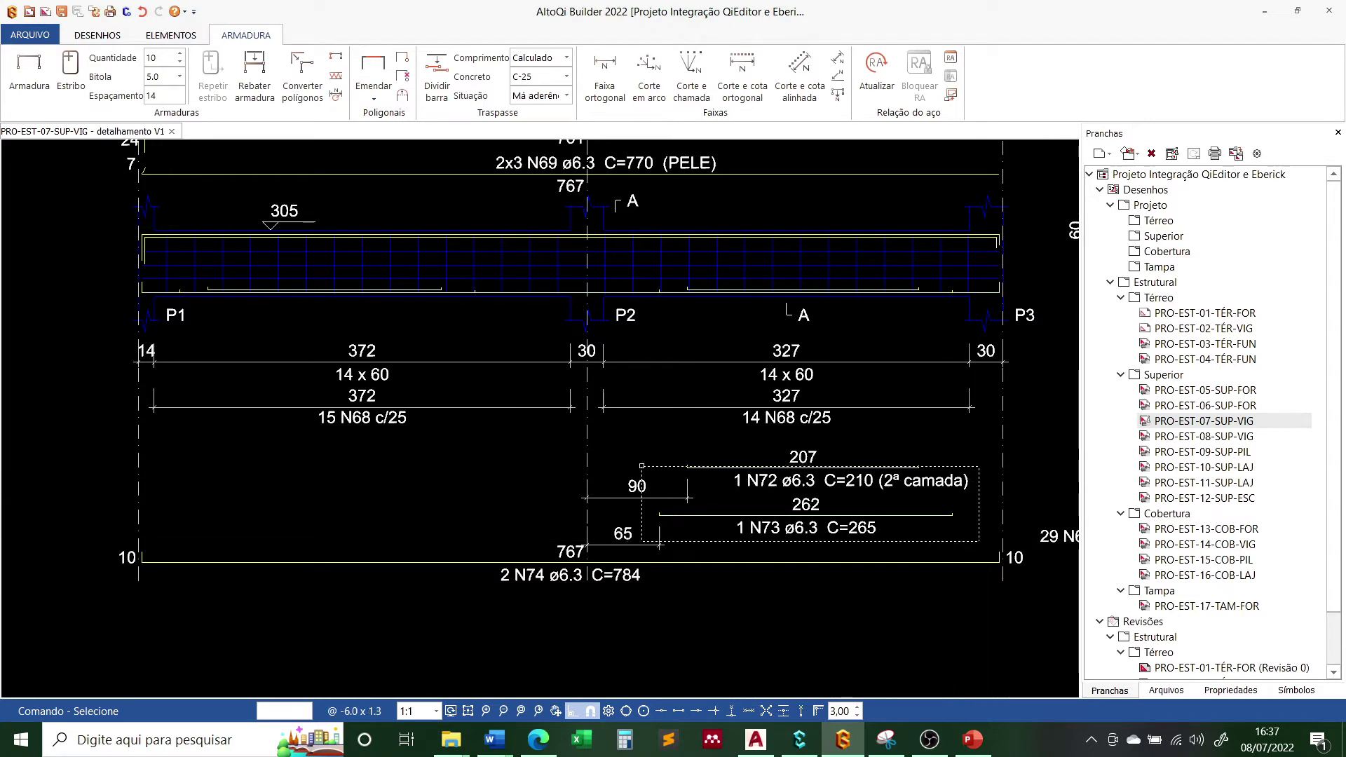
key("Delete")
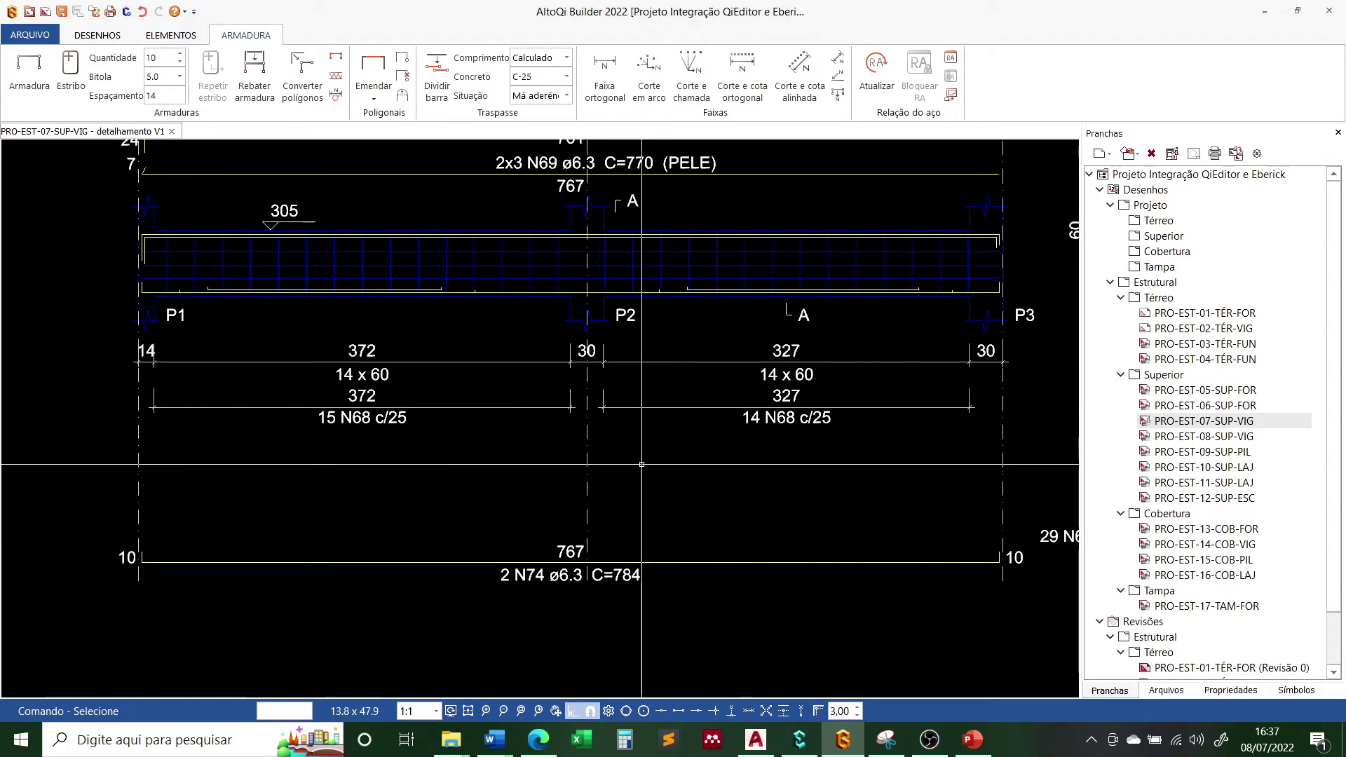
scroll(647, 581, "down", 2)
scroll(624, 560, "down", 1)
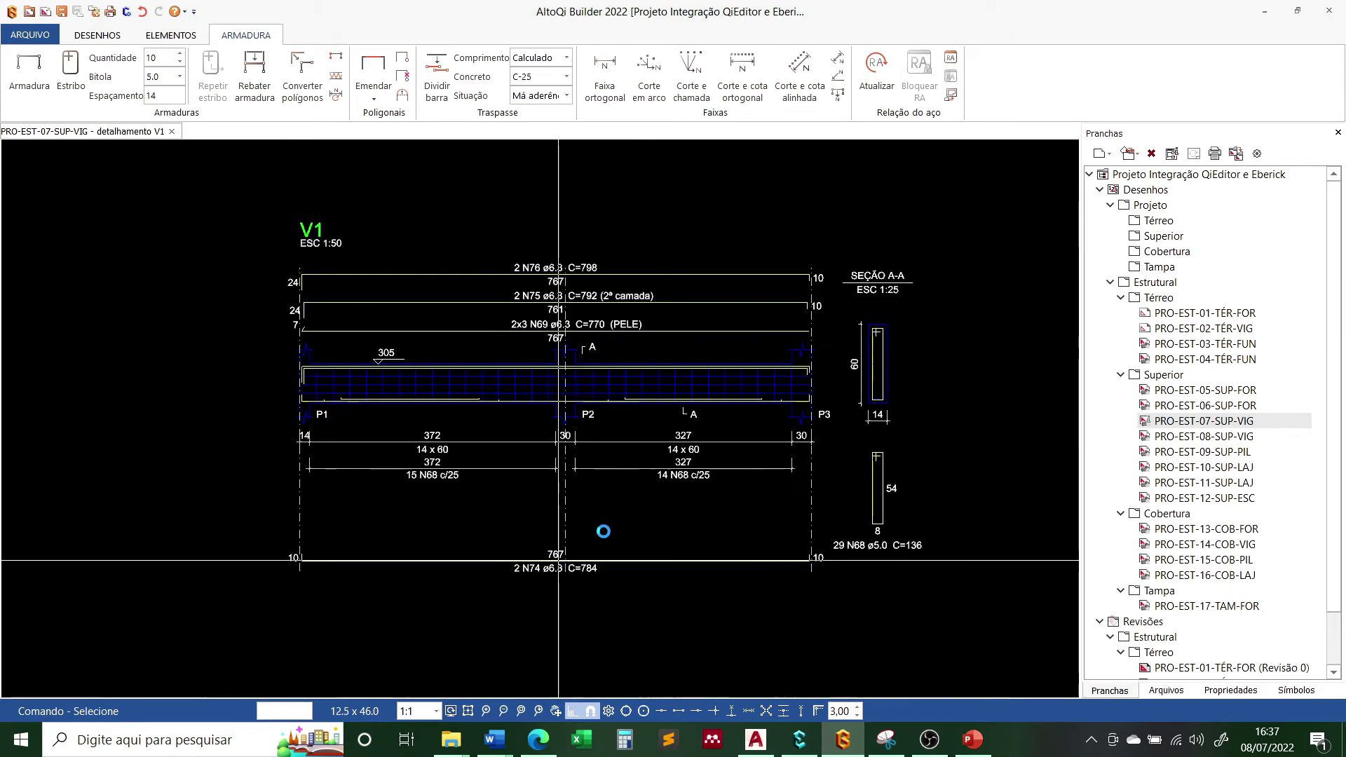
scroll(595, 536, "up", 2)
scroll(594, 536, "down", 1)
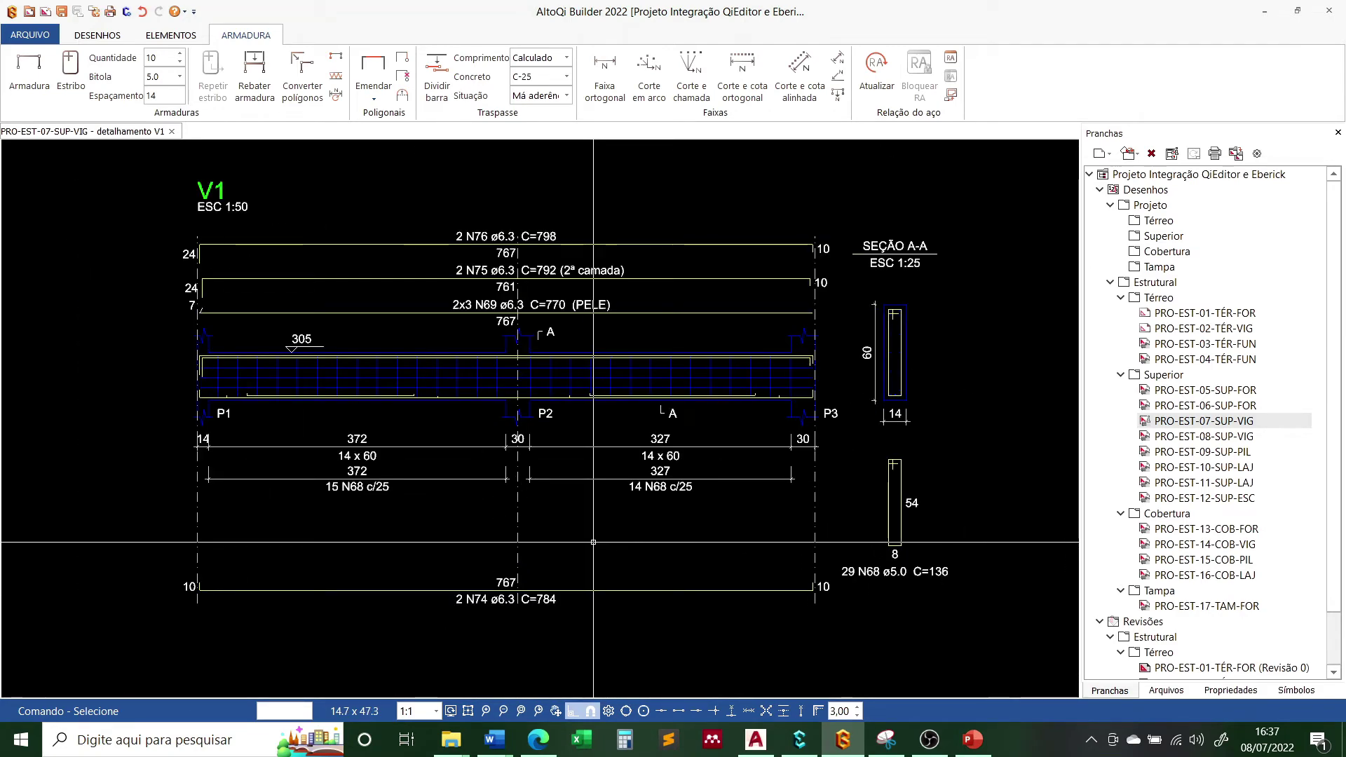
Change bar N74 from 2 ø6.3 to 3 ø8.0 in Propriedades, giving C=783
left_click(630, 591)
left_click(1231, 690)
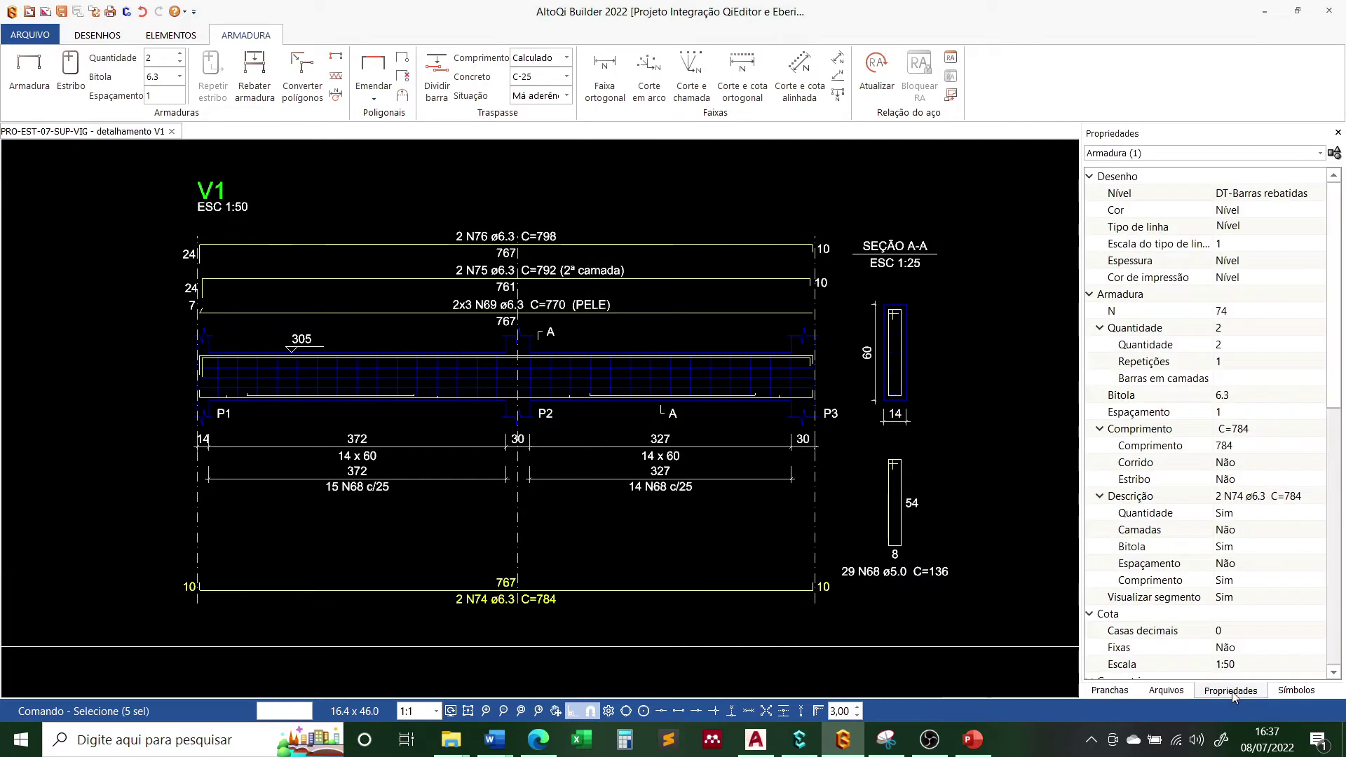
left_click(1235, 396)
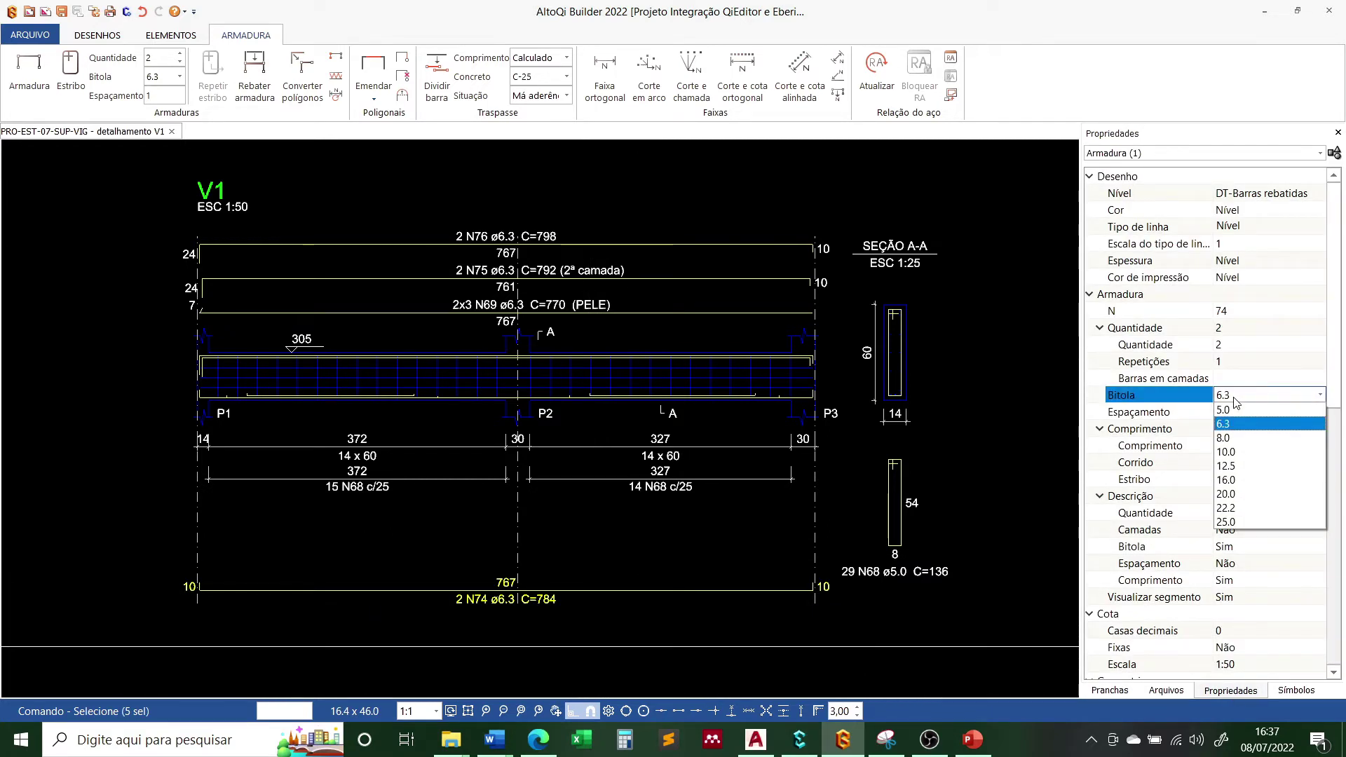
left_click(1223, 437)
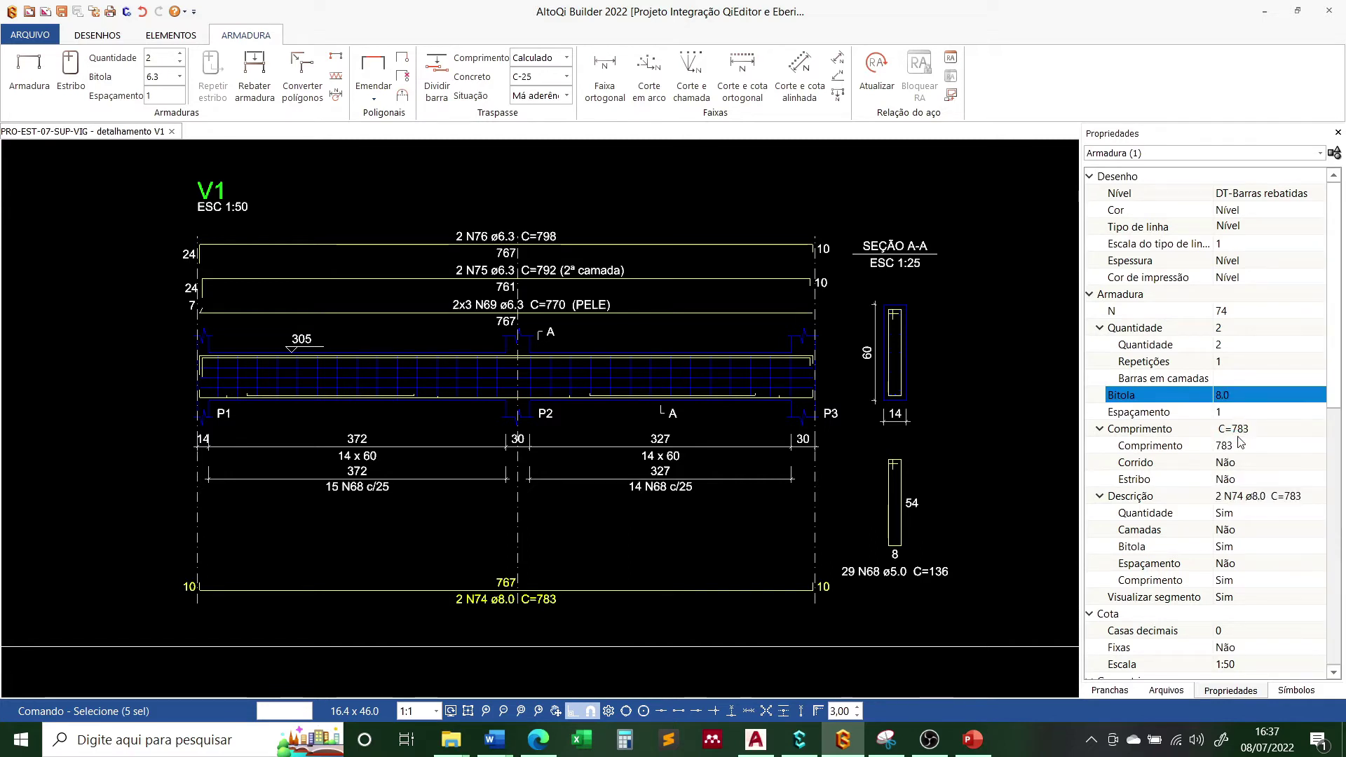
left_click(1230, 345)
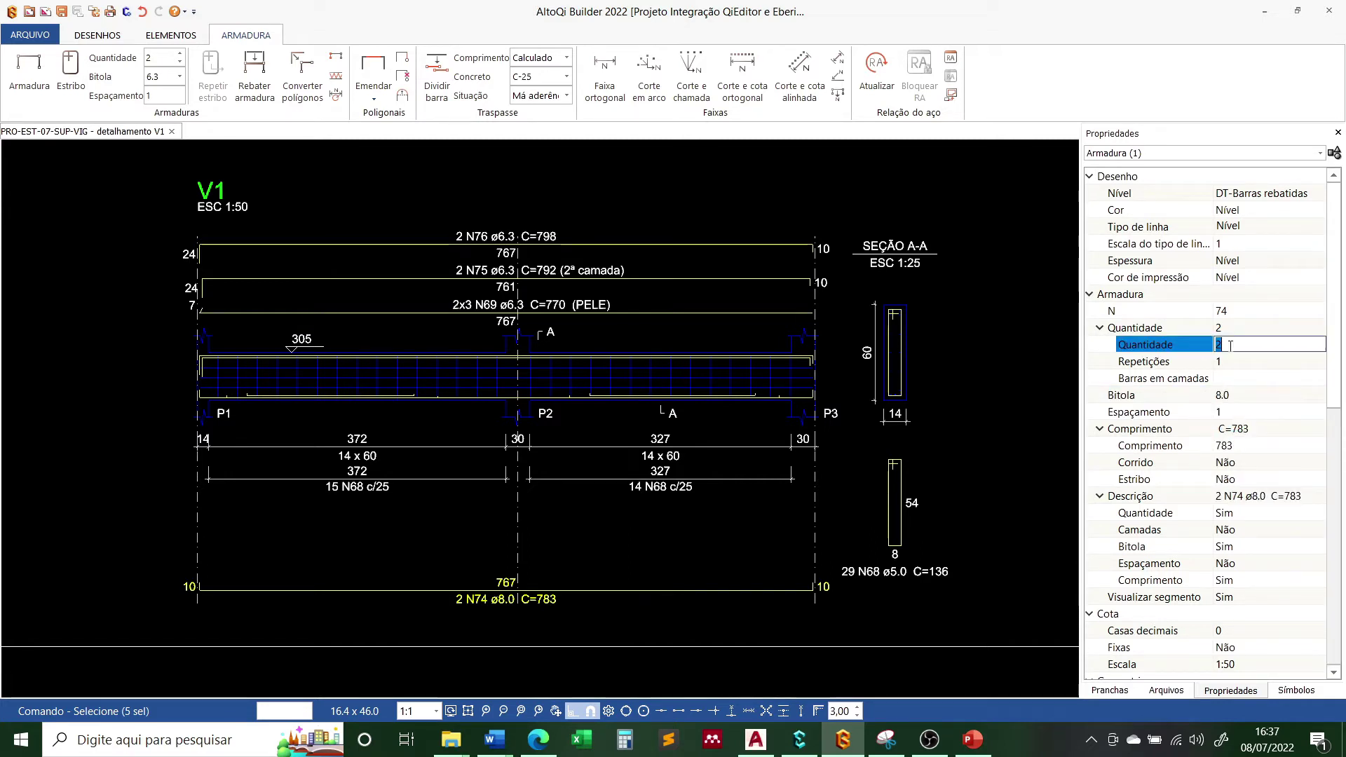
type("3")
key("Return")
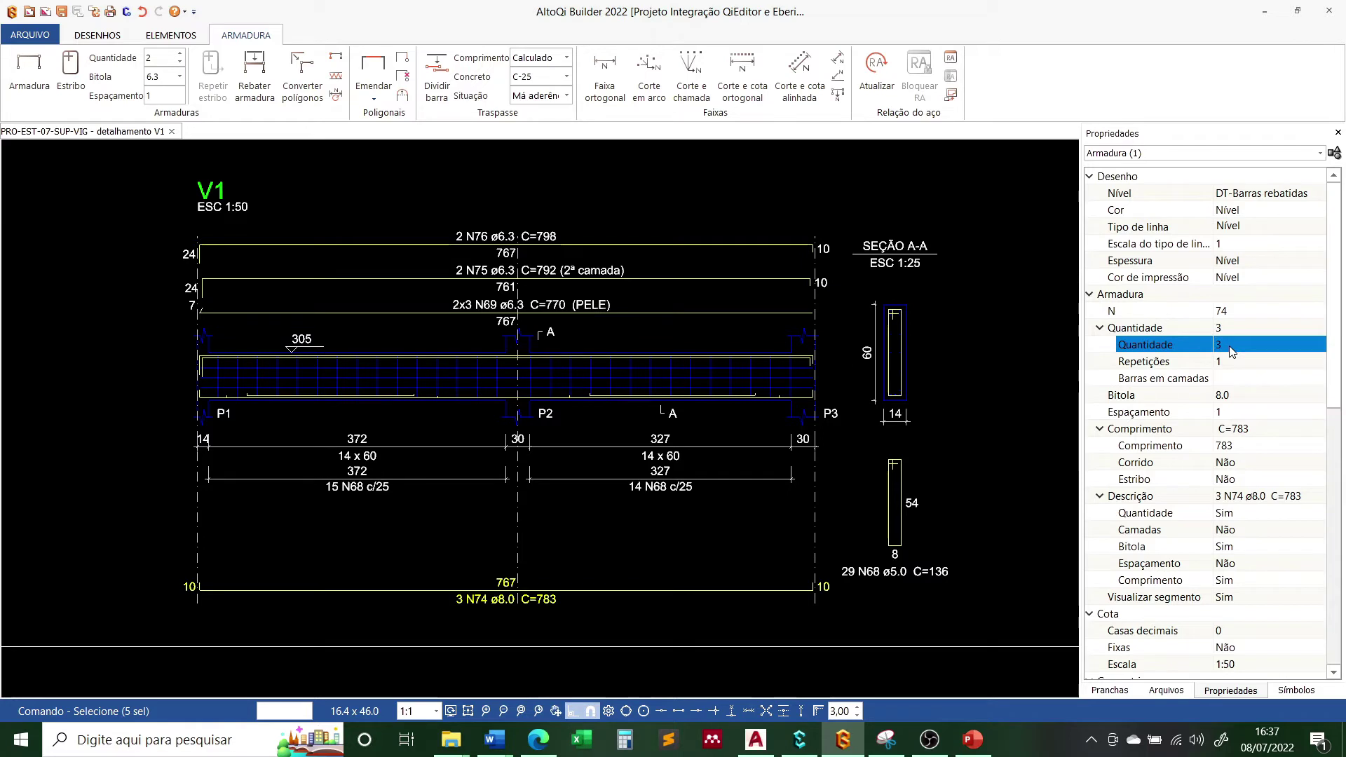
scroll(559, 535, "up", 1)
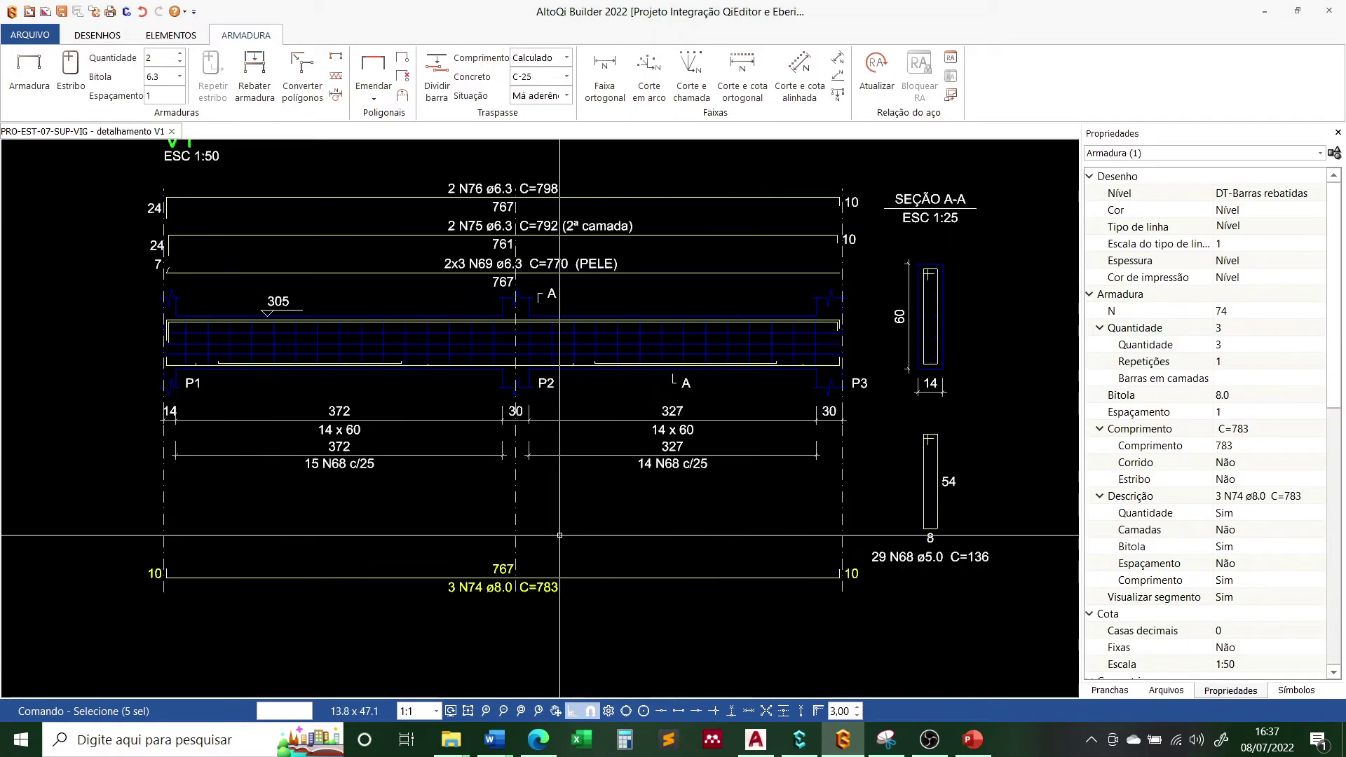
key("Escape")
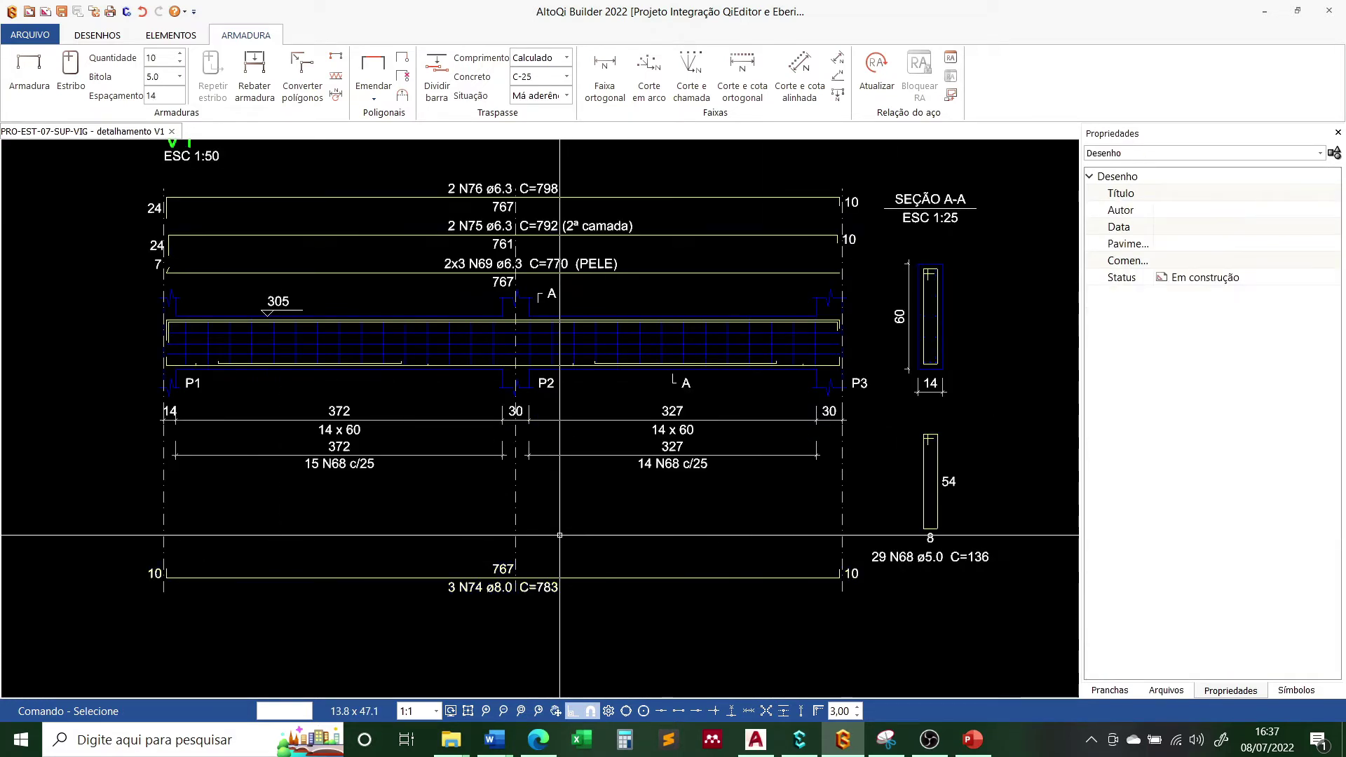
Move the 3 N74 ø8.0 C=783 bottom bar up, just below V1's span dimensions
scroll(559, 535, "down", 2)
left_click_drag(203, 529, 784, 597)
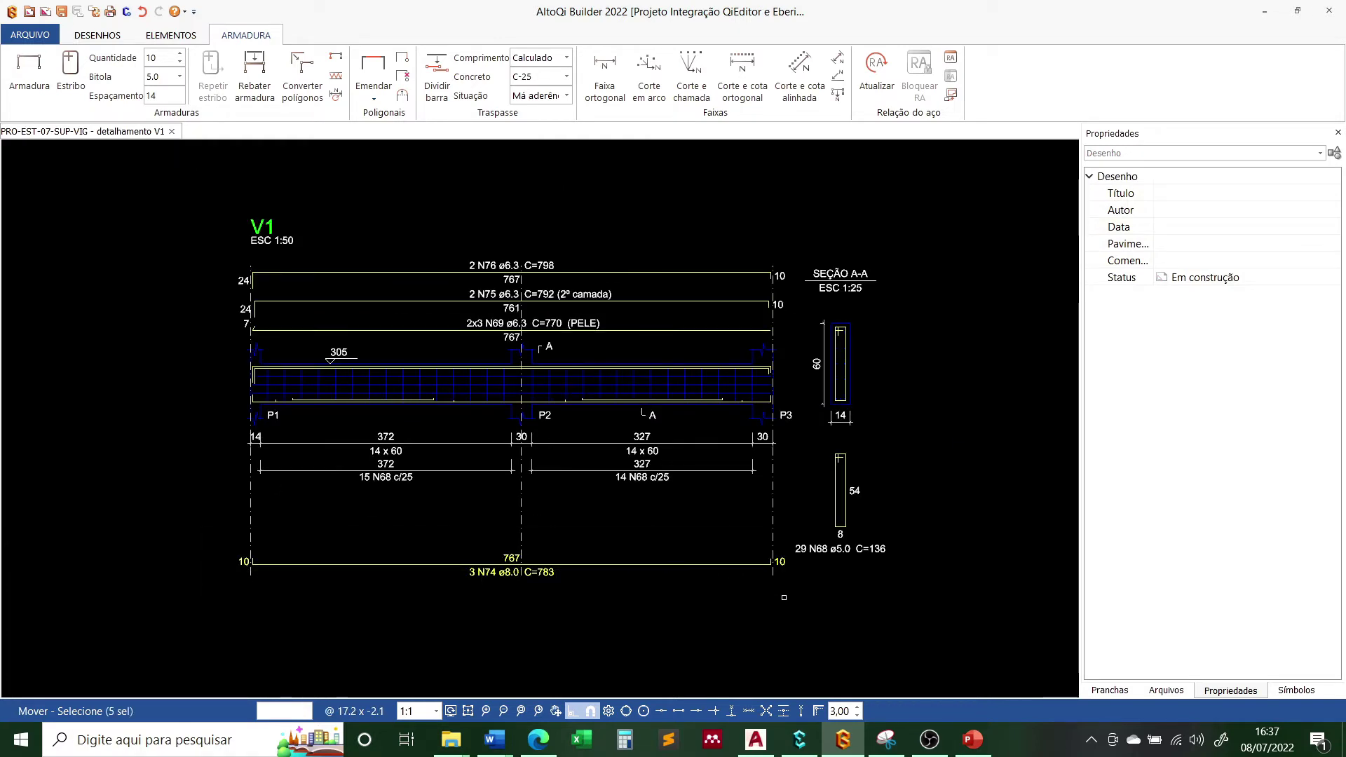
key("Return")
left_click(708, 627)
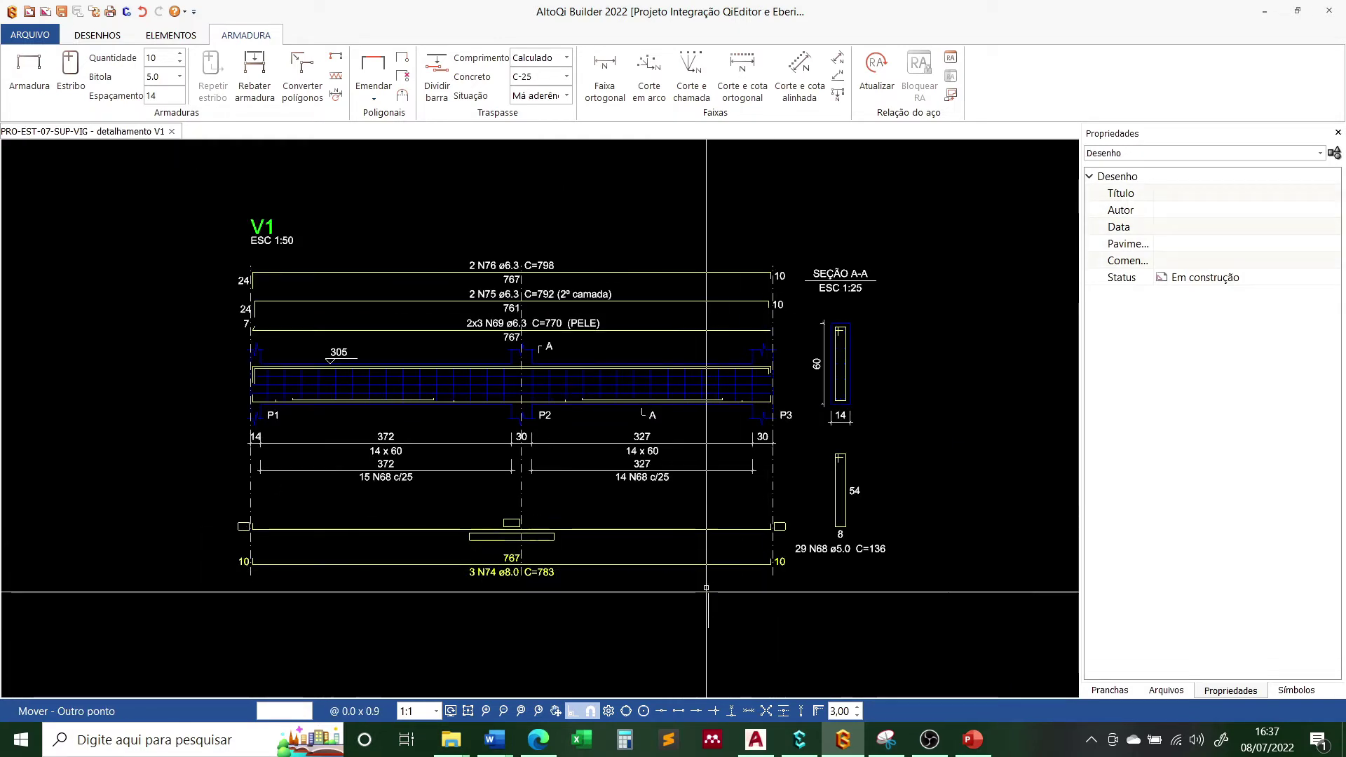
left_click(716, 567)
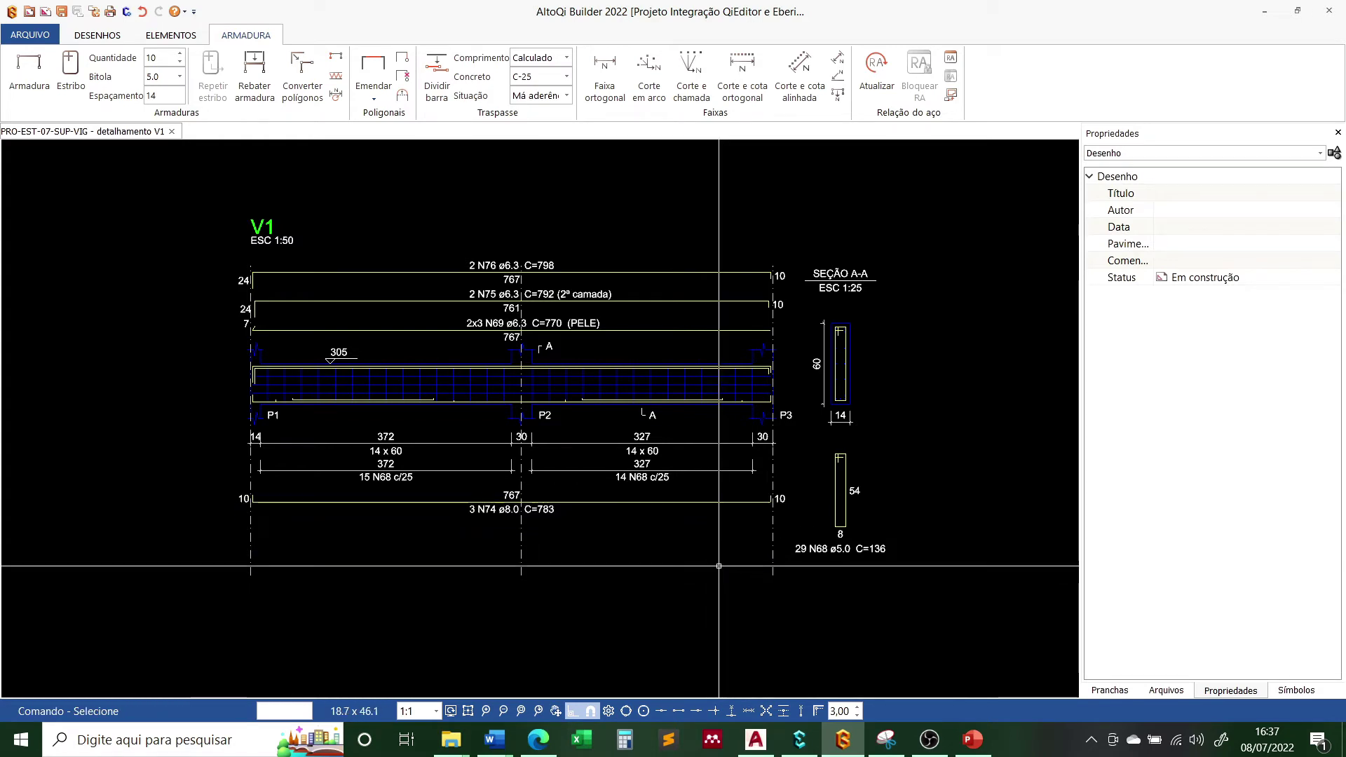
key("l")
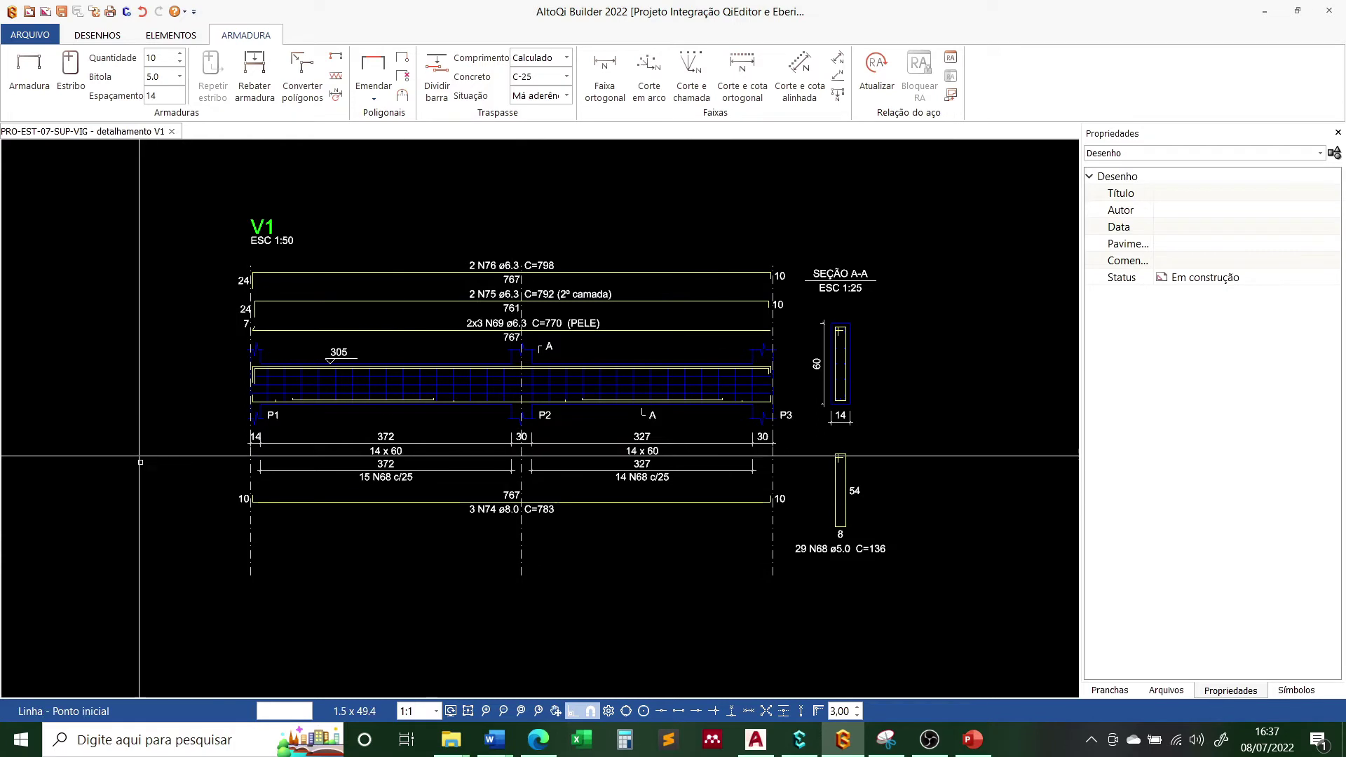
Draw a horizontal guide line at bar level and align the bar element to it
left_click(181, 499)
left_click(1008, 510)
key("Escape")
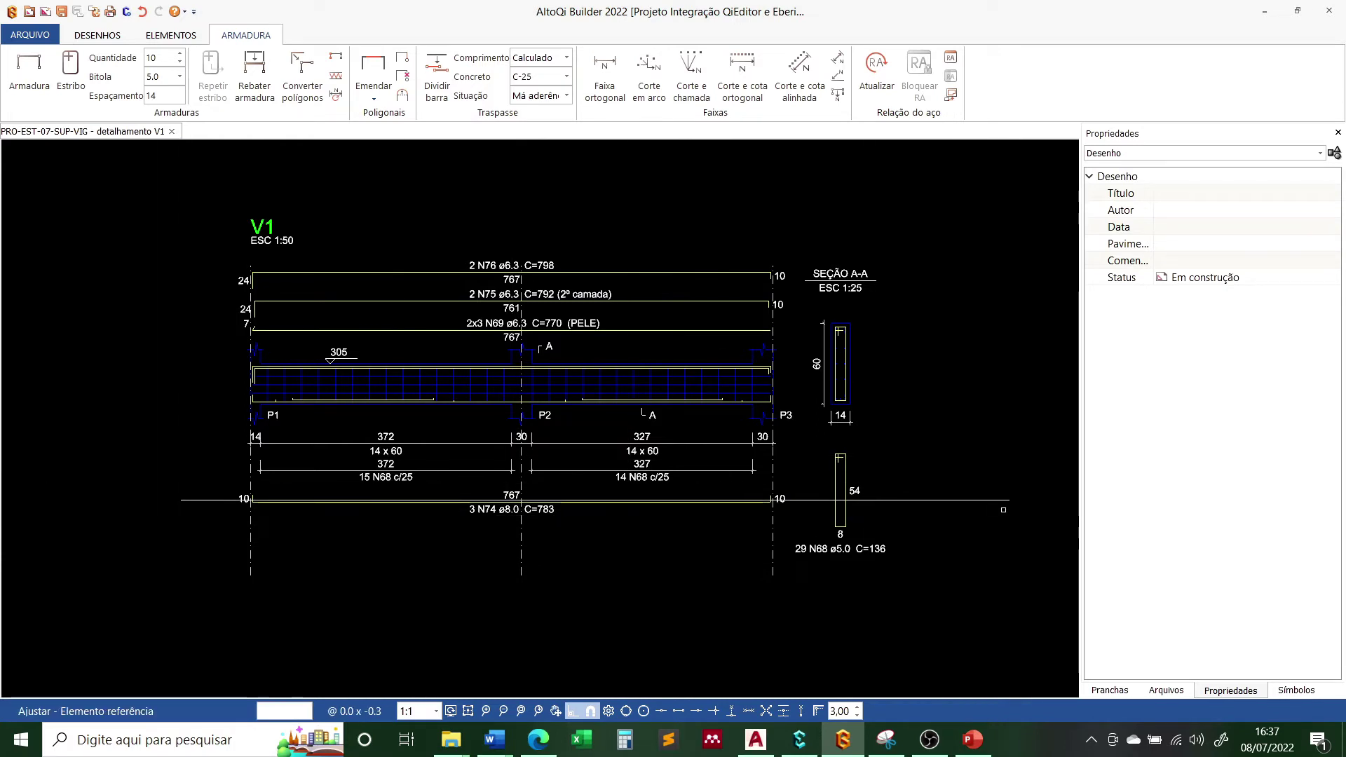
left_click(964, 498)
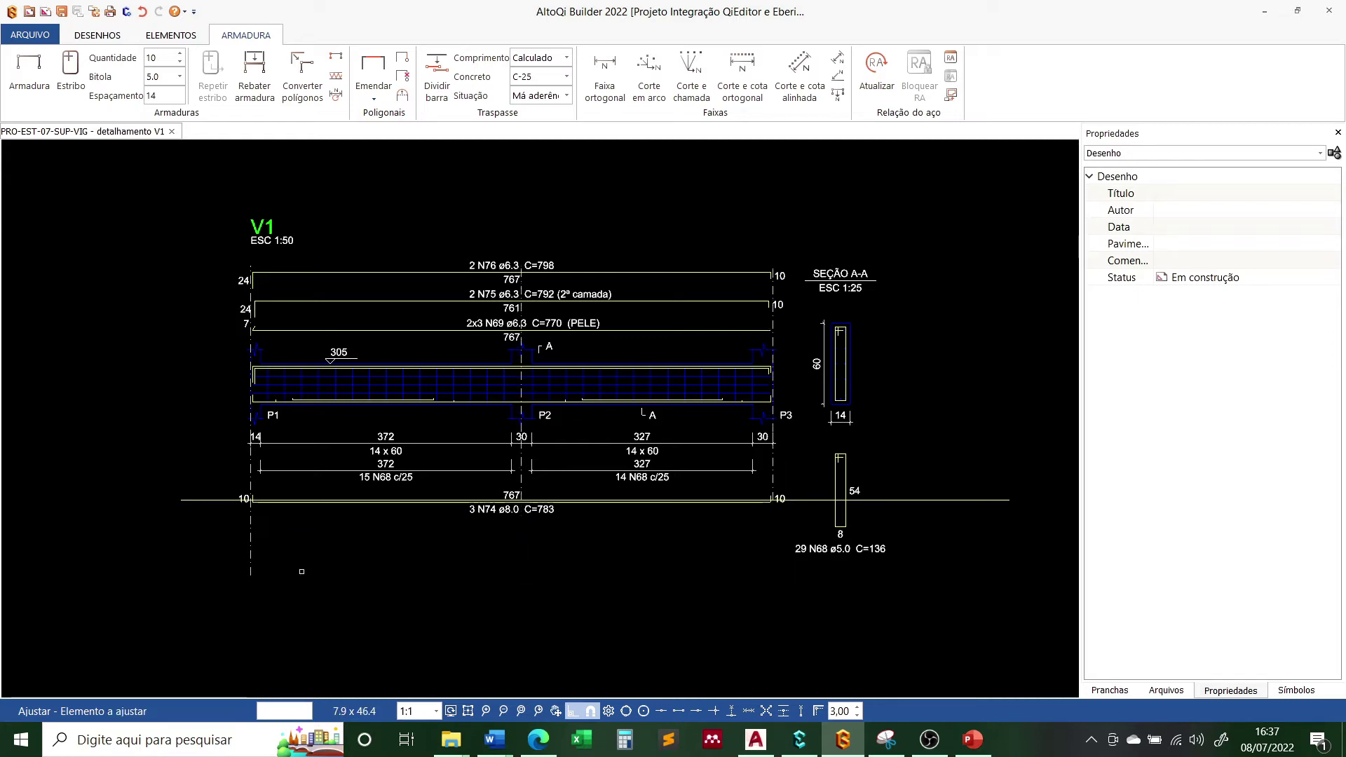
left_click(196, 499)
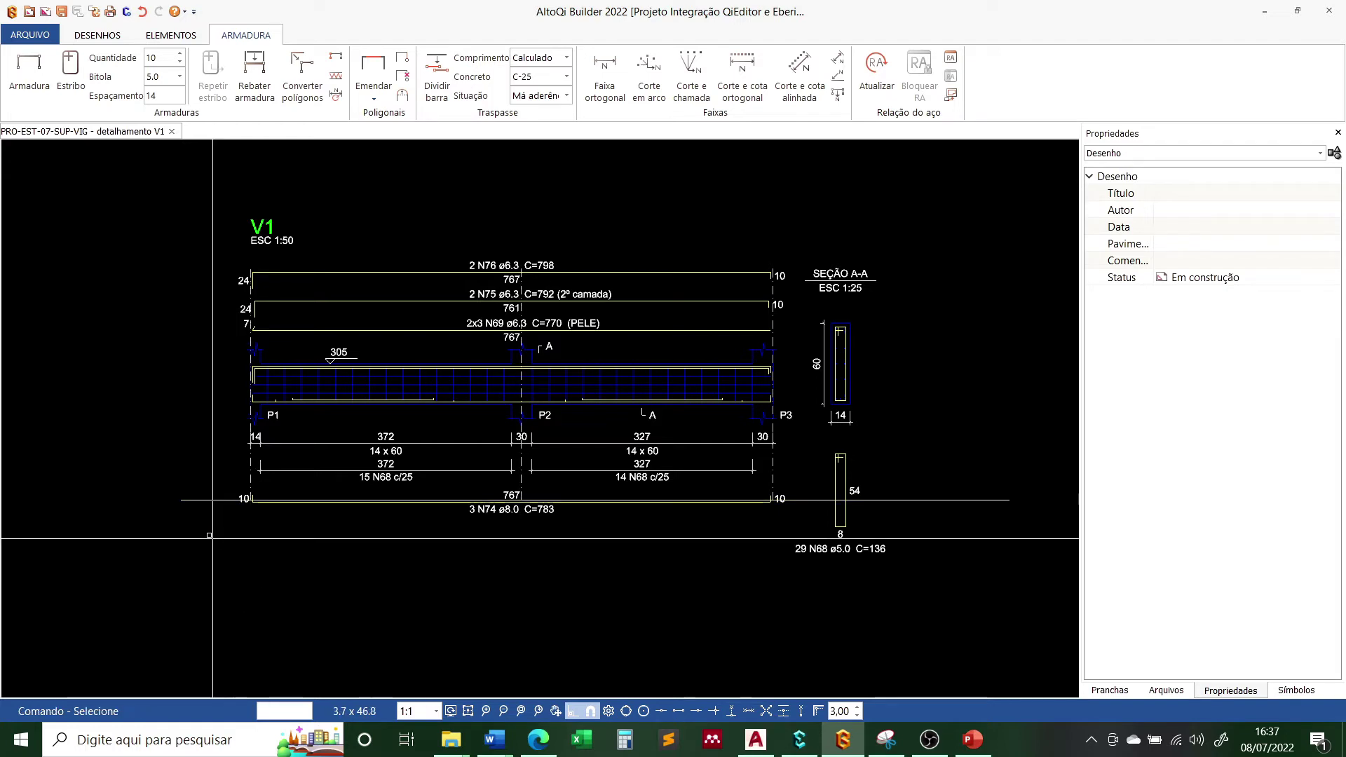
key("Escape")
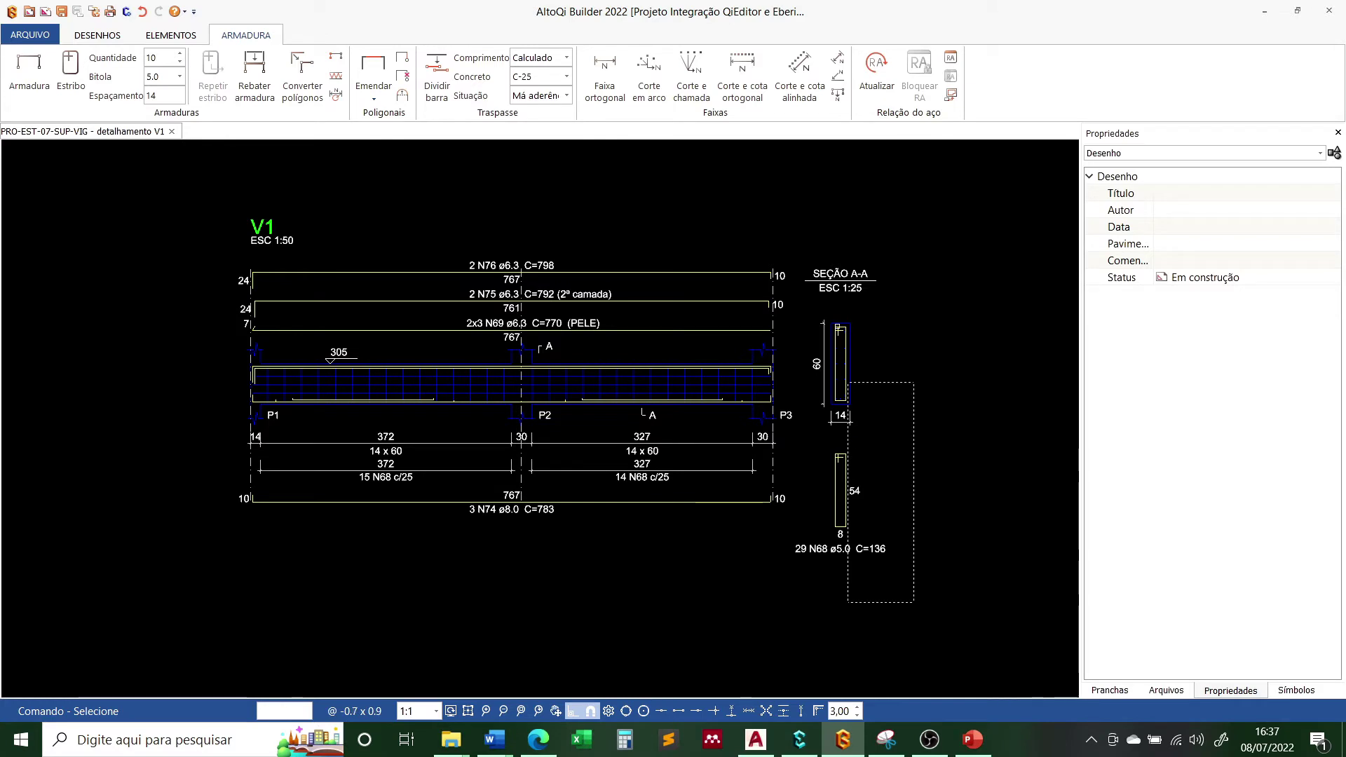
Raise the SEÇÃO A-A cross-section beside V1 and close the V1 detail
left_click_drag(913, 601, 799, 246)
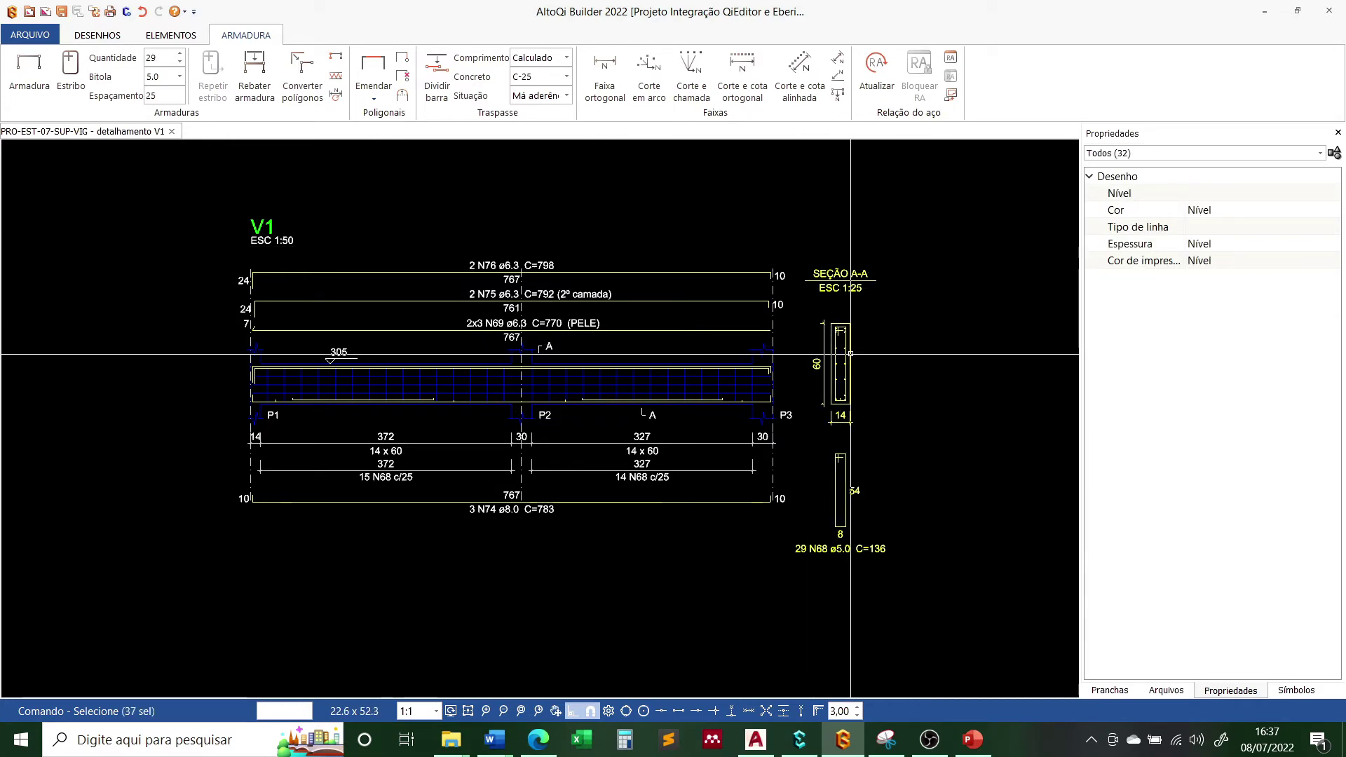
left_click_drag(850, 354, 850, 331)
key("Escape")
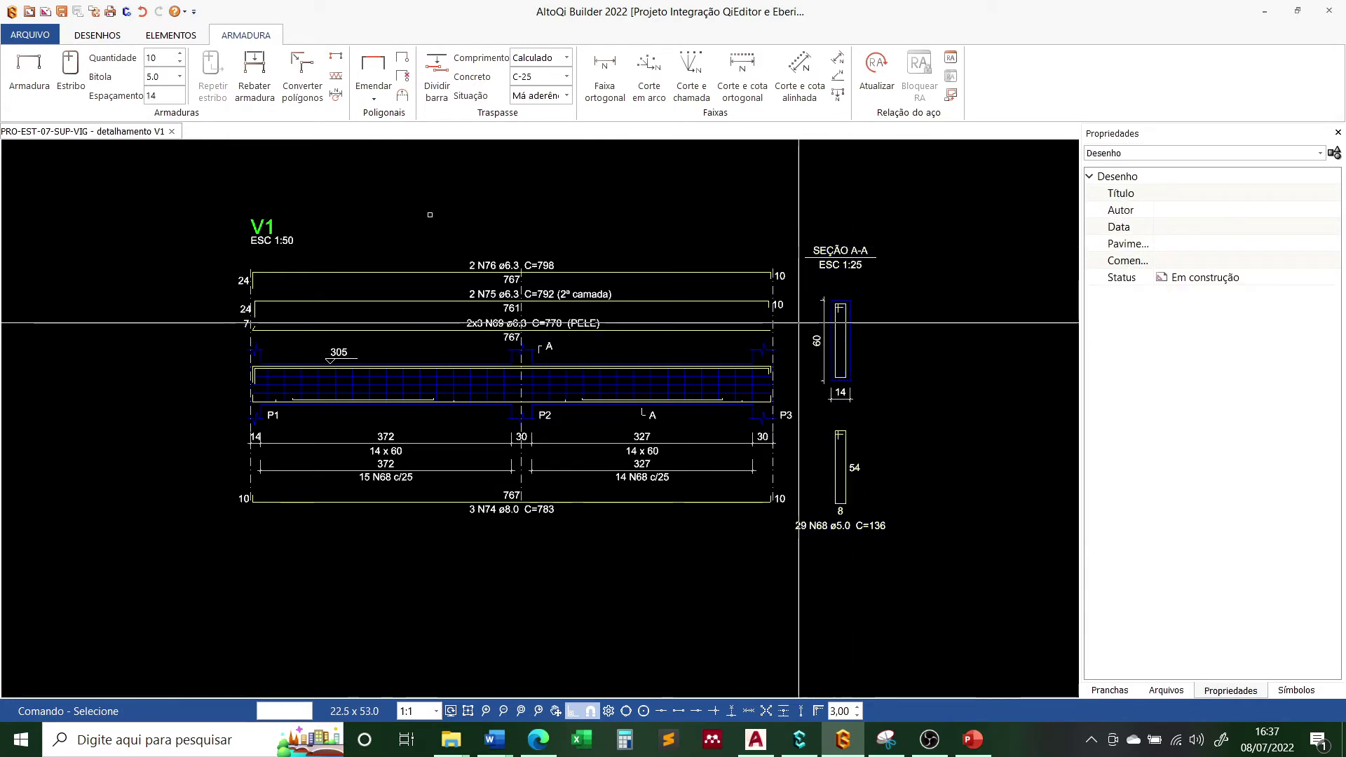
left_click(171, 132)
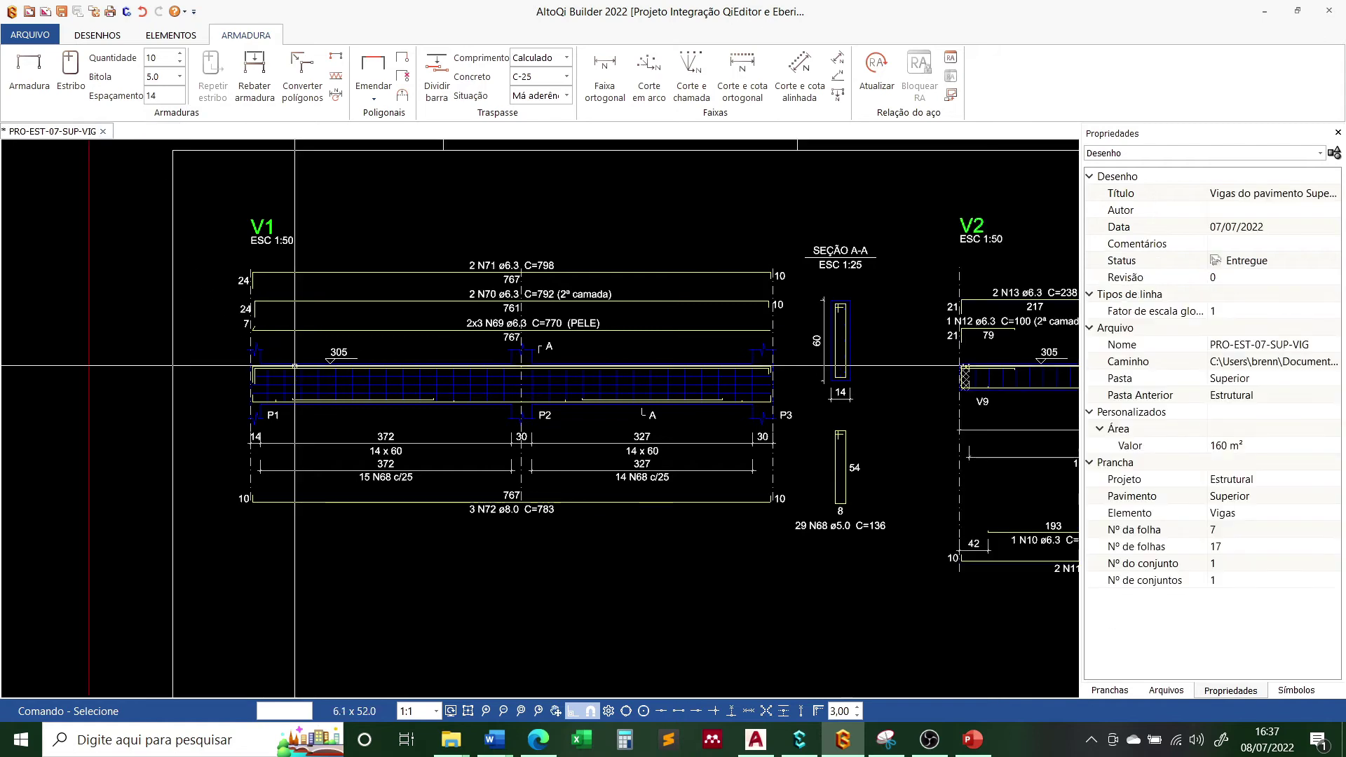
scroll(294, 365, "down", 4)
scroll(427, 268, "up", 3)
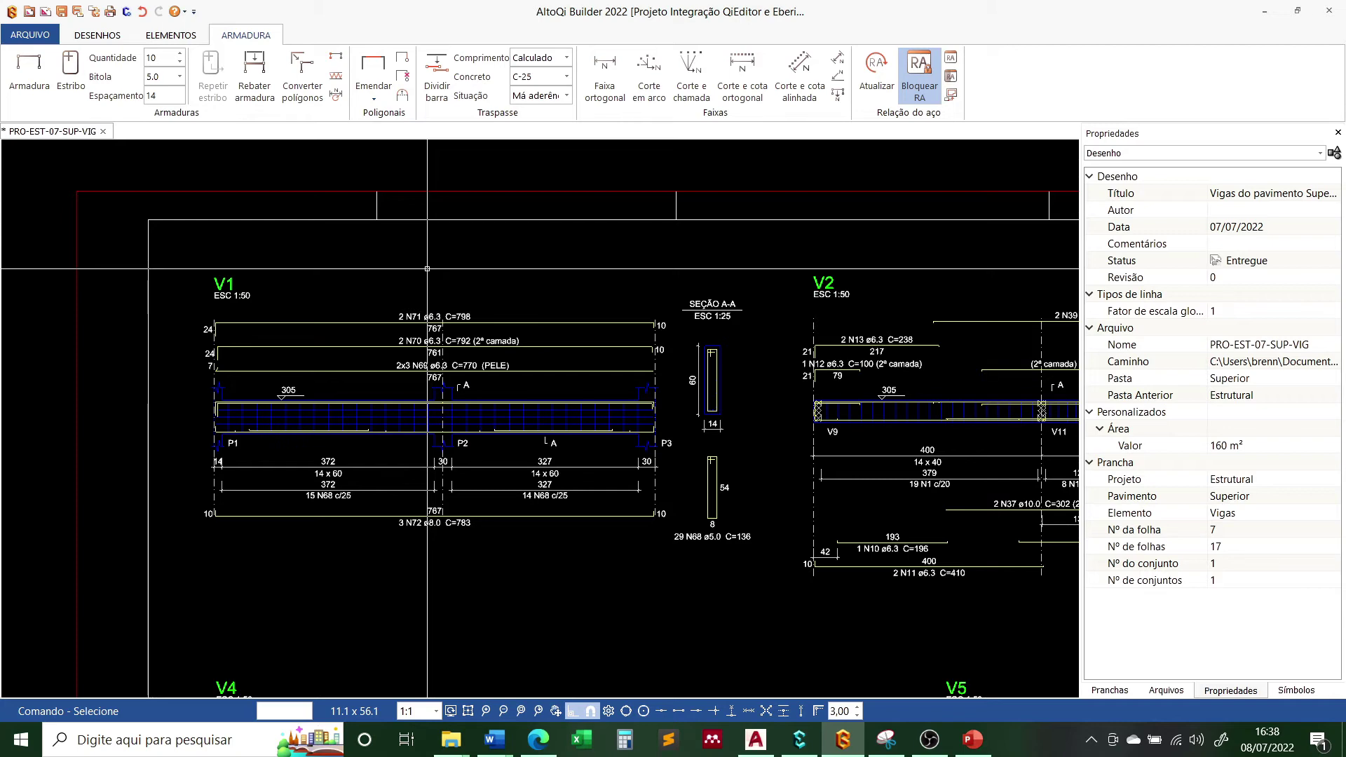
scroll(389, 428, "up", 1)
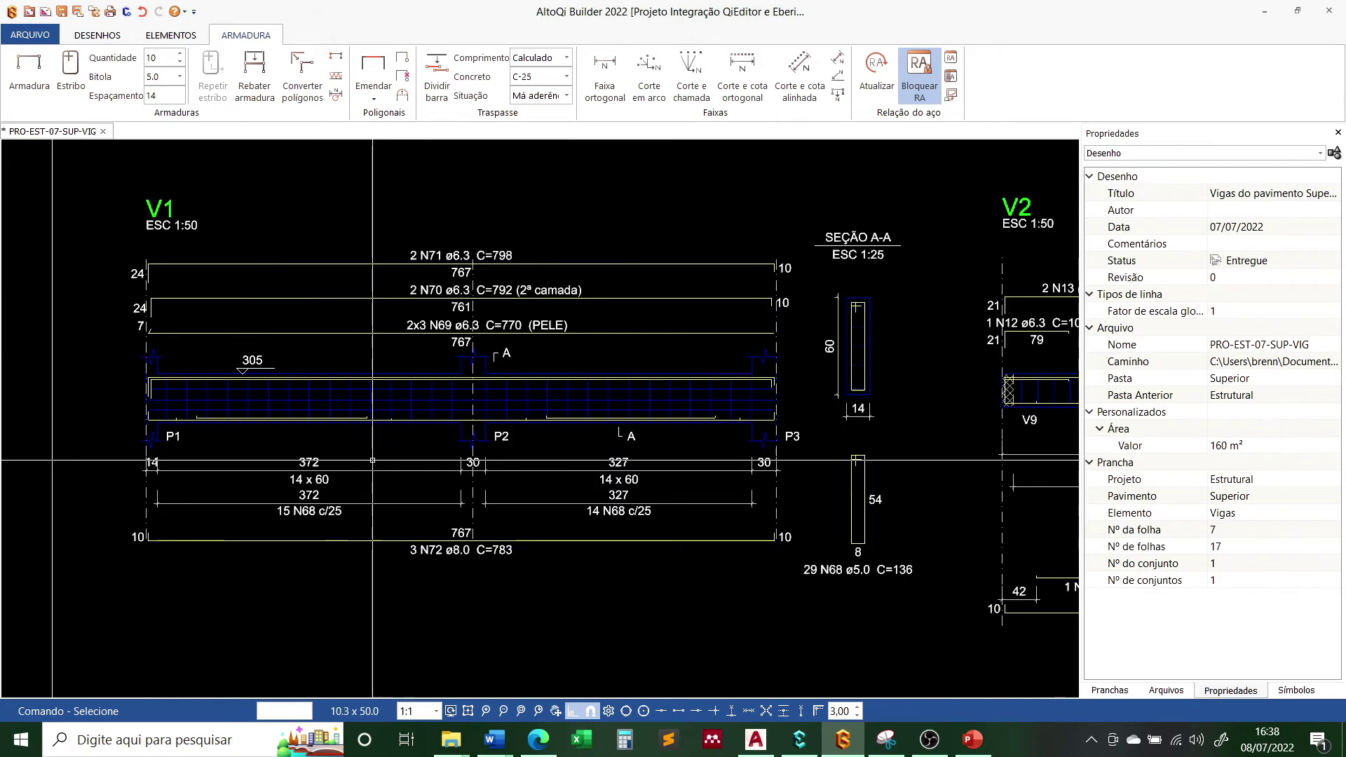
double_click(389, 417)
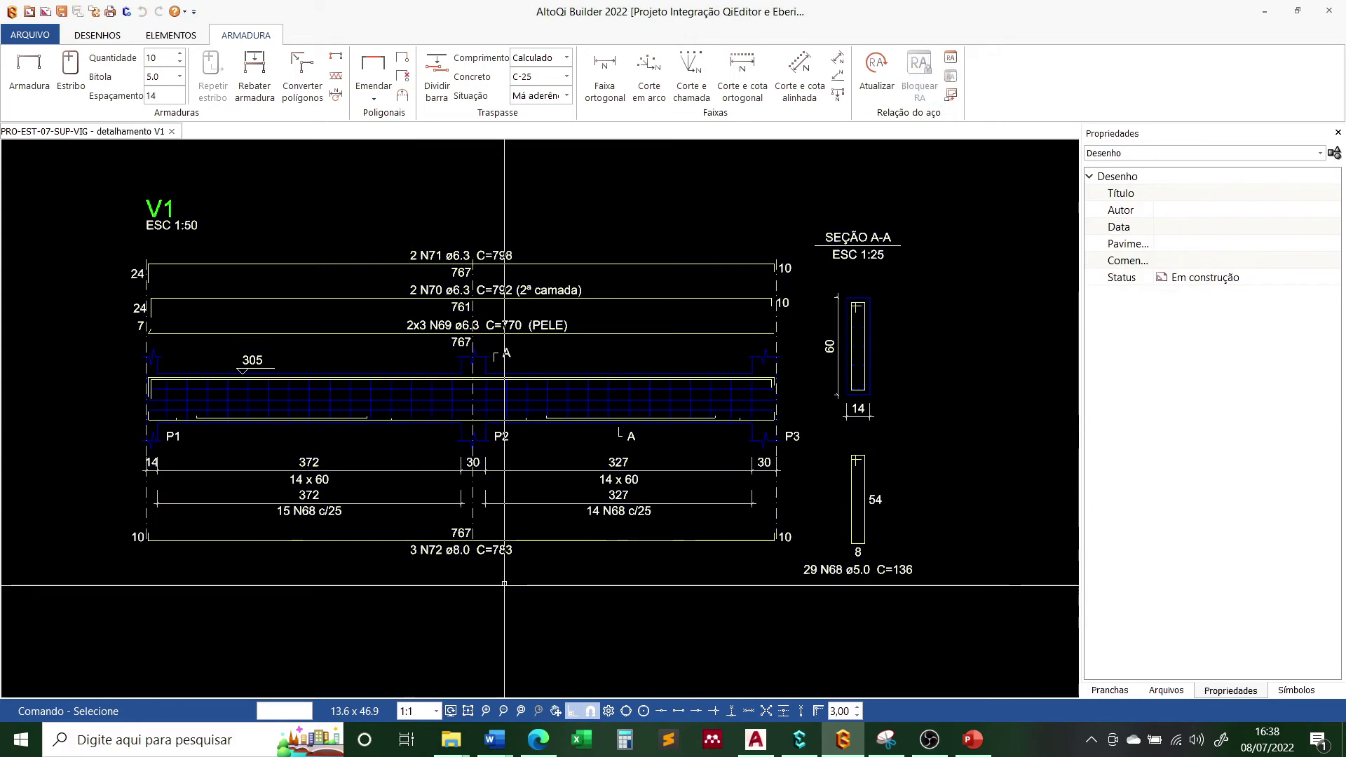
scroll(262, 460, "down", 1)
scroll(478, 481, "down", 2)
scroll(381, 462, "down", 2)
scroll(350, 455, "up", 2)
scroll(259, 452, "up", 1)
left_click(171, 131)
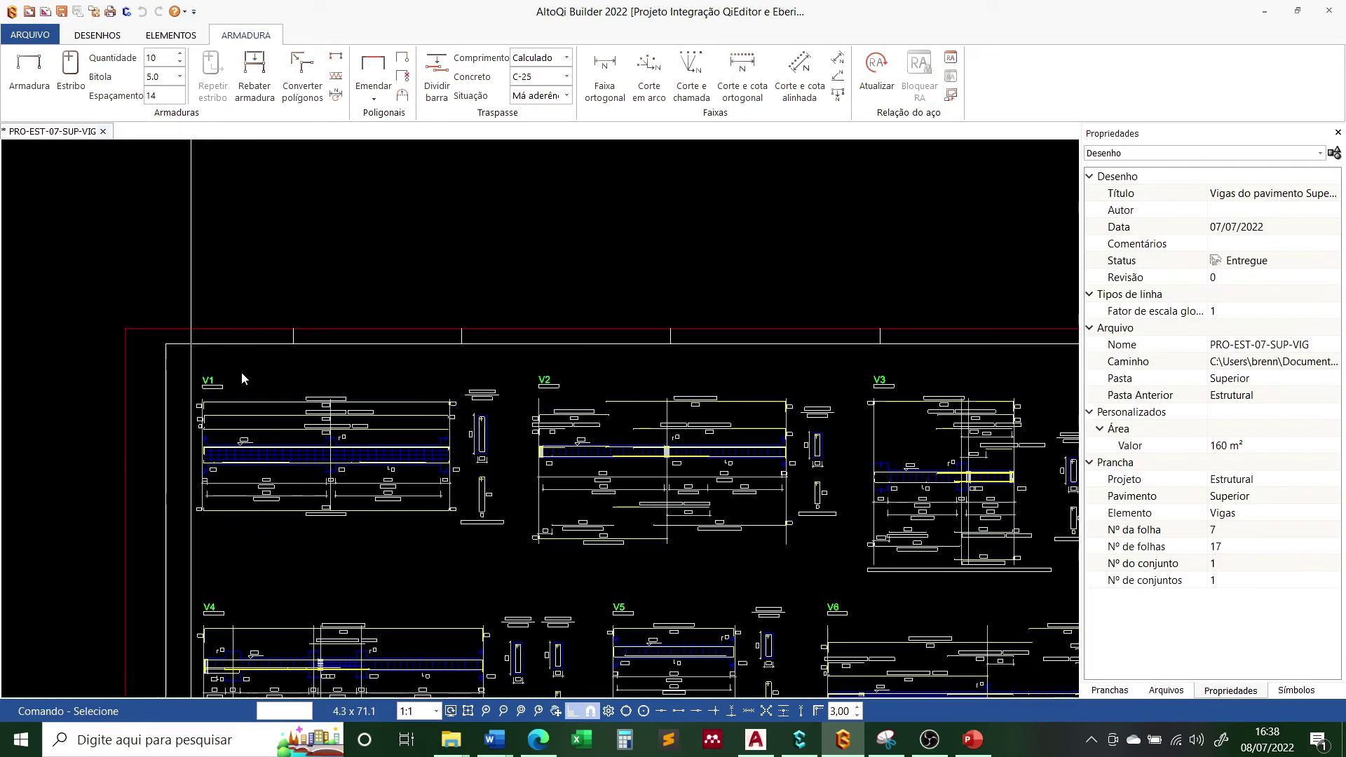
scroll(1021, 360, "down", 2)
scroll(952, 355, "up", 4)
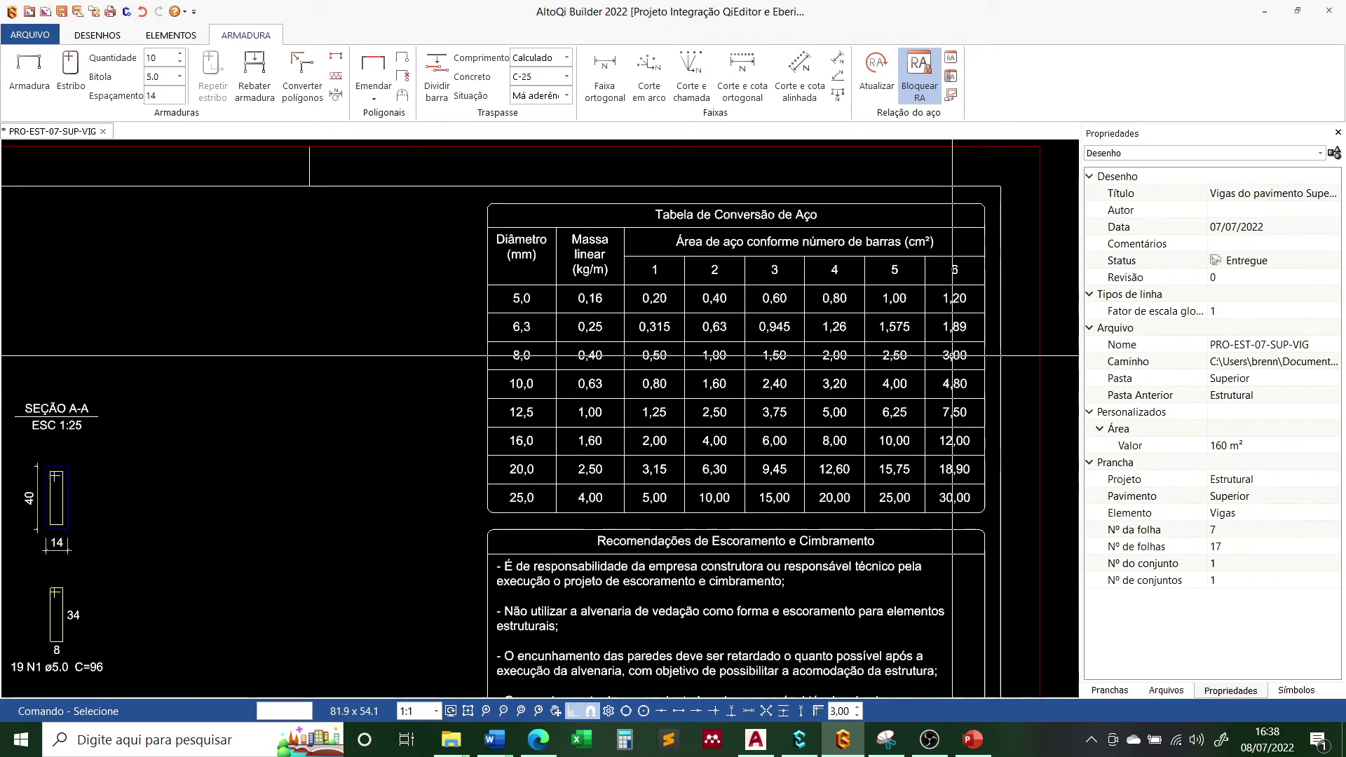
scroll(952, 355, "up", 1)
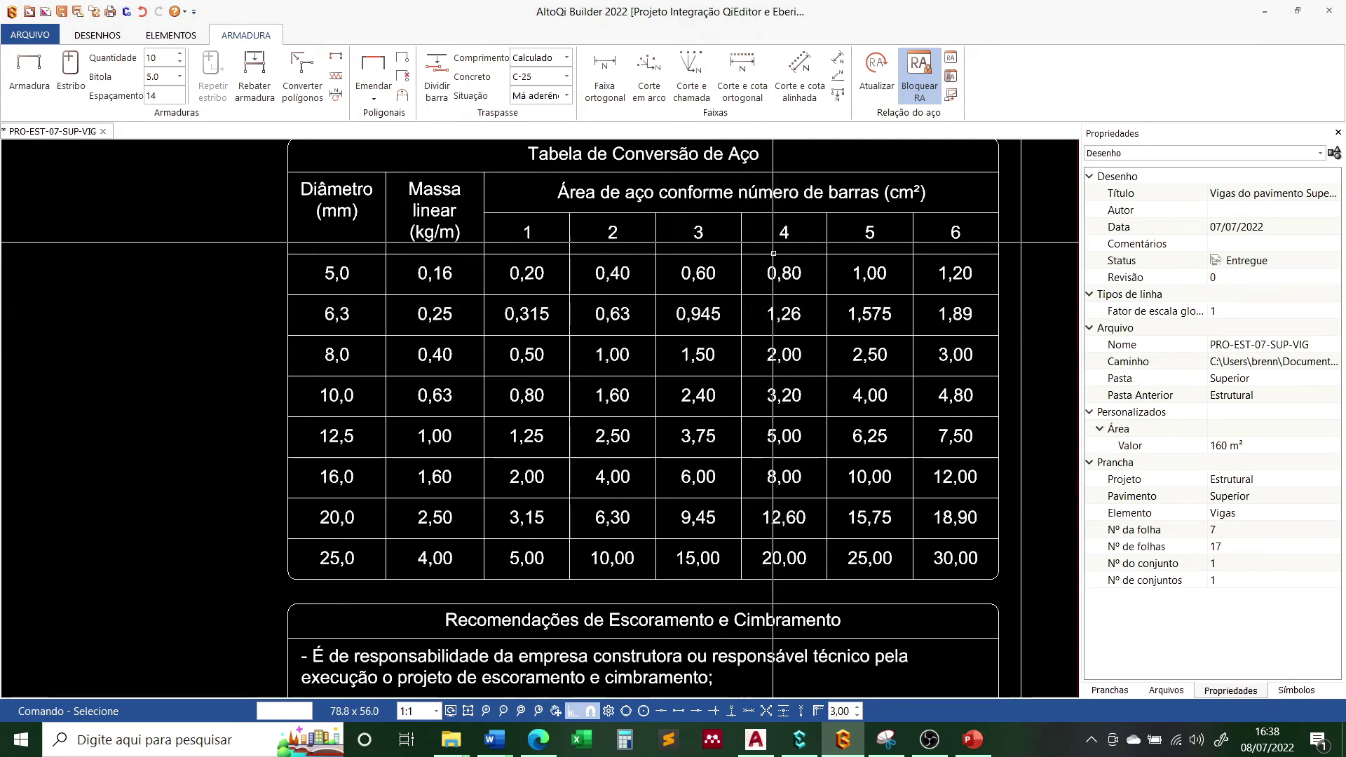
scroll(838, 340, "down", 2)
scroll(838, 340, "down", 2)
scroll(838, 339, "down", 2)
scroll(421, 478, "up", 3)
scroll(421, 478, "up", 2)
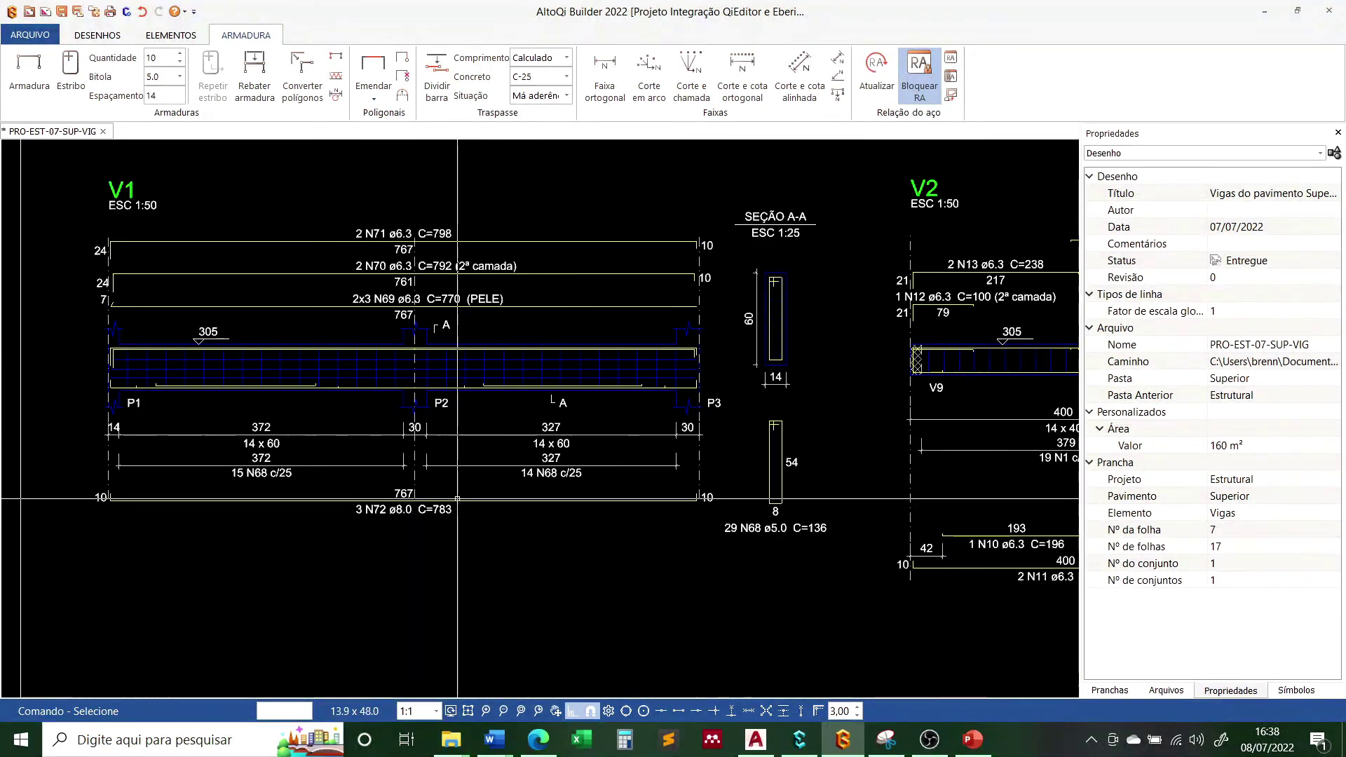
Reduce V1's bottom bar from 3 to 2 N72 ø8.0 and close the detail
double_click(450, 495)
left_click(442, 510)
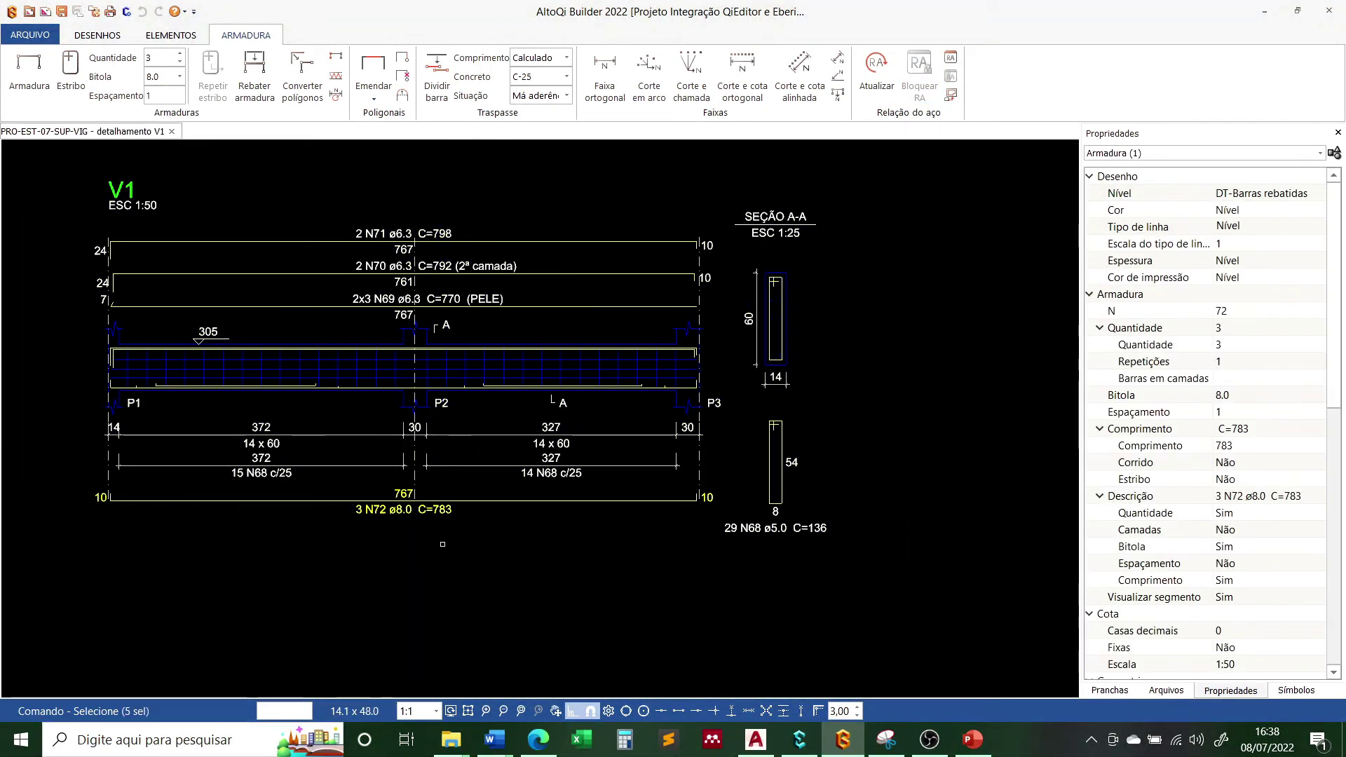
left_click(1231, 345)
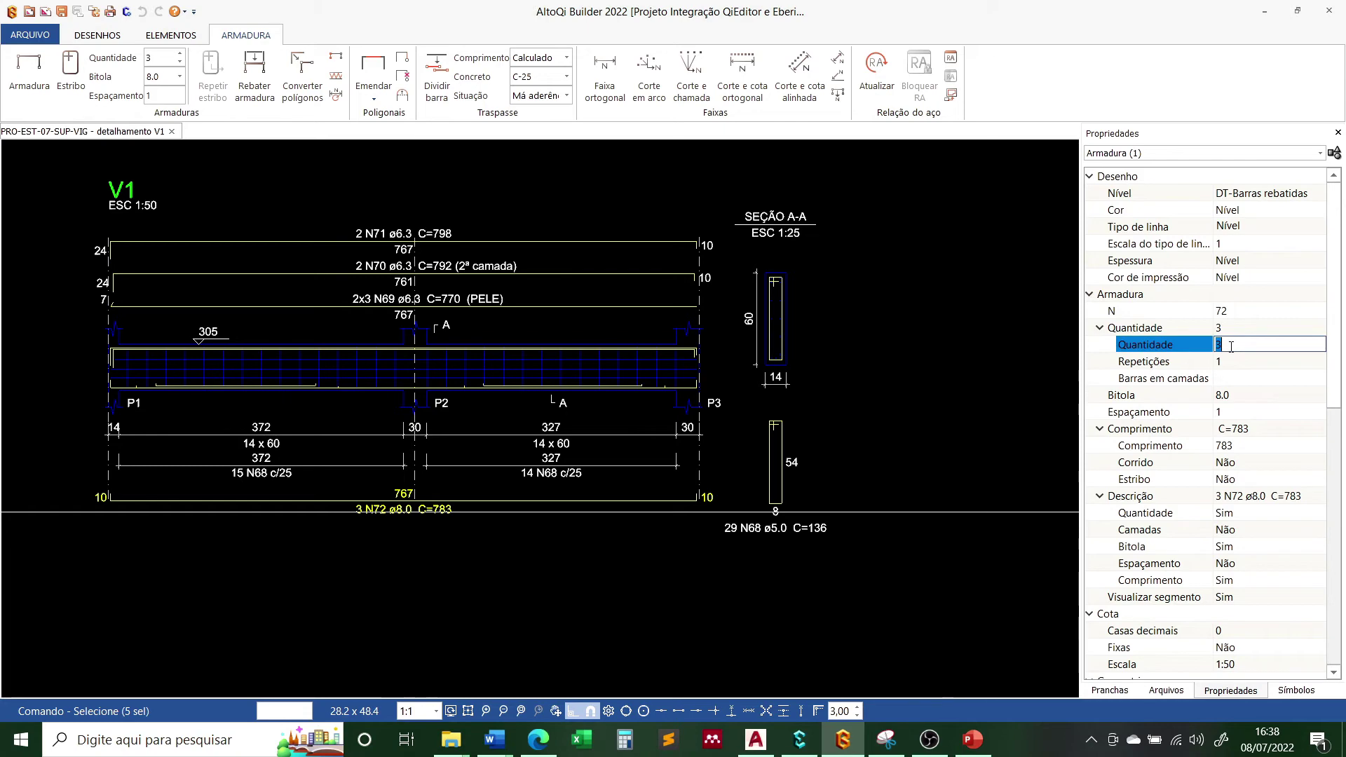
type("2")
key("Return")
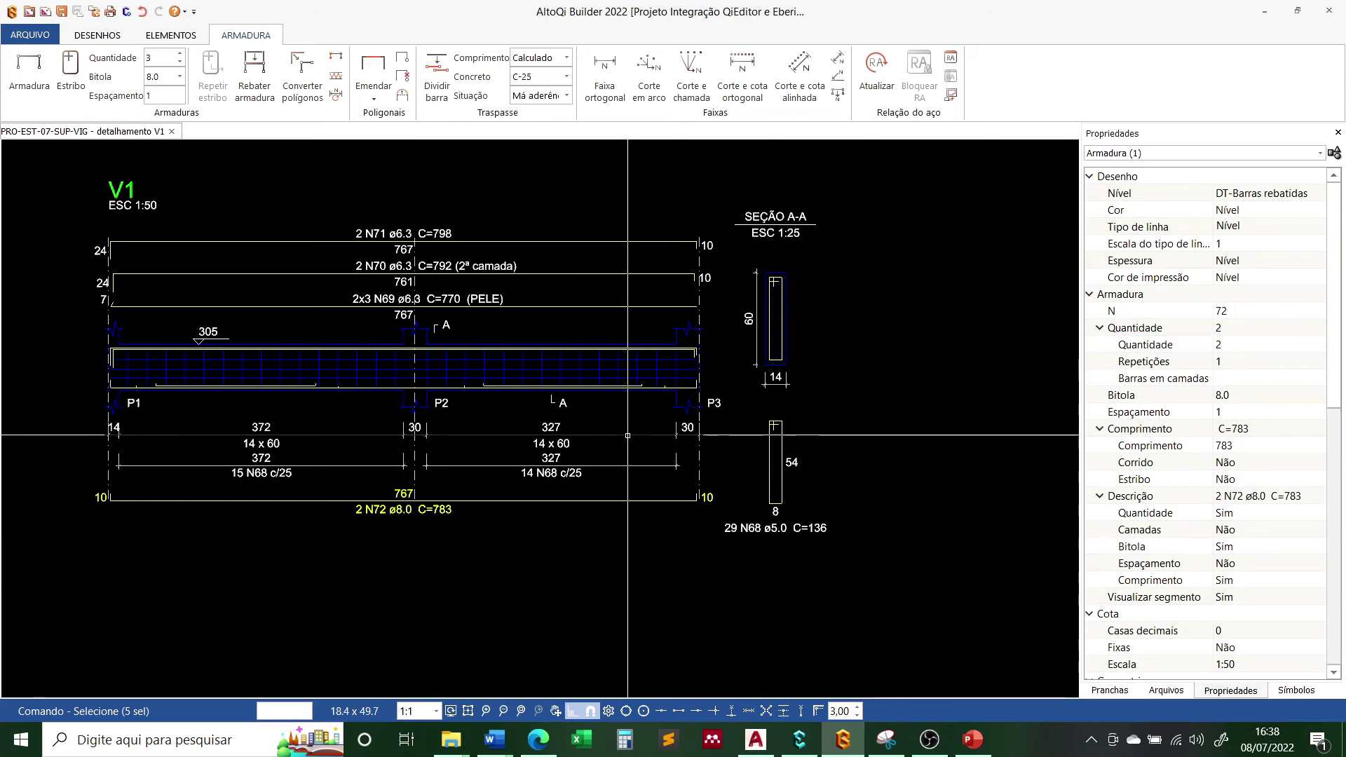
key("Escape")
left_click(171, 131)
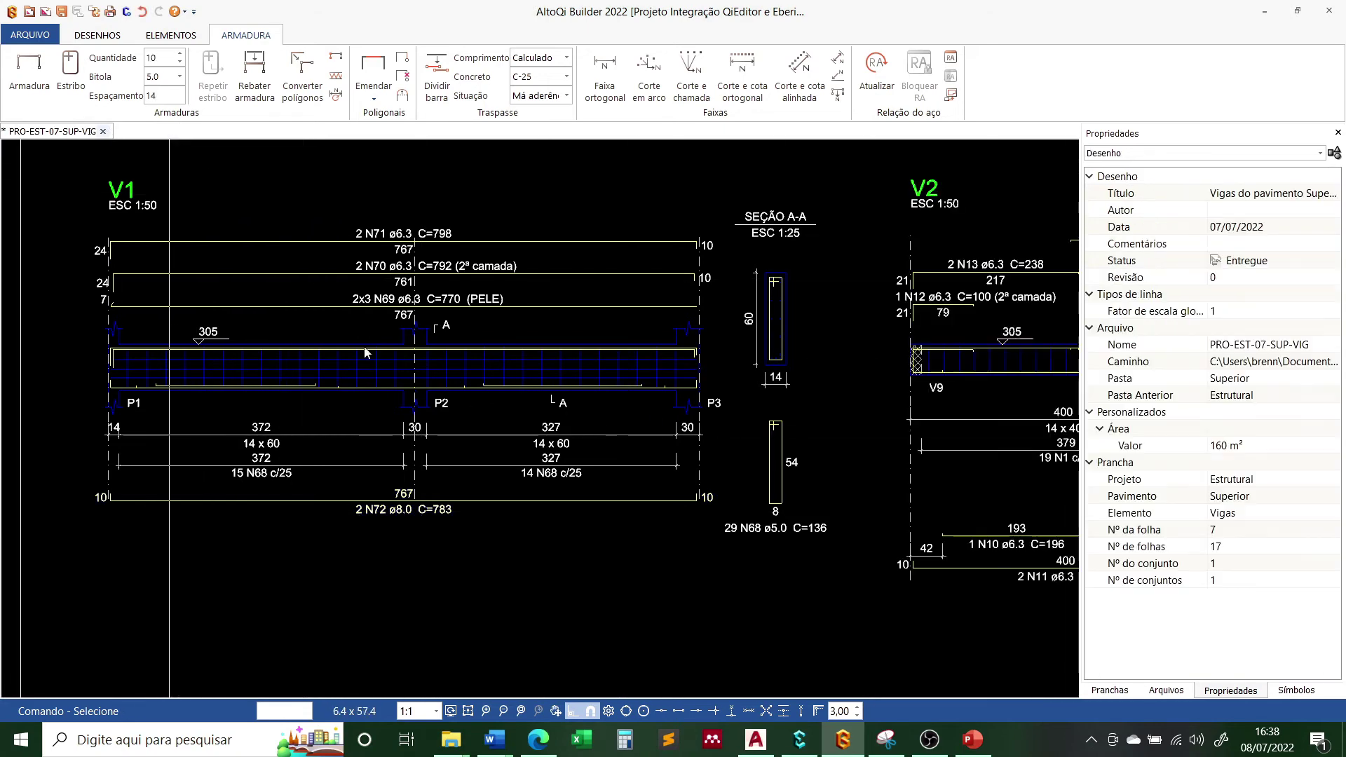
Zoom out and back in to review beams V1, V2, V4 and V5 on the sheet
scroll(363, 347, "down", 2)
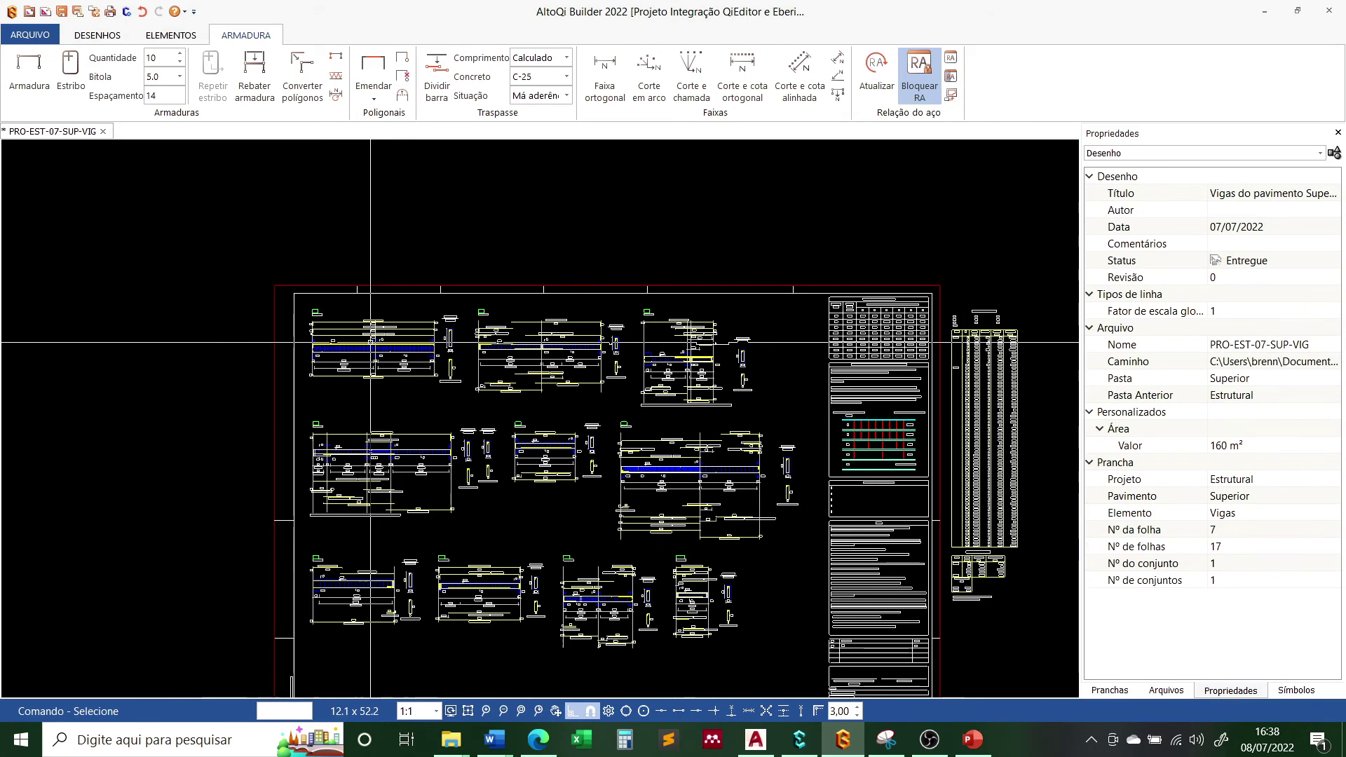
scroll(370, 343, "up", 2)
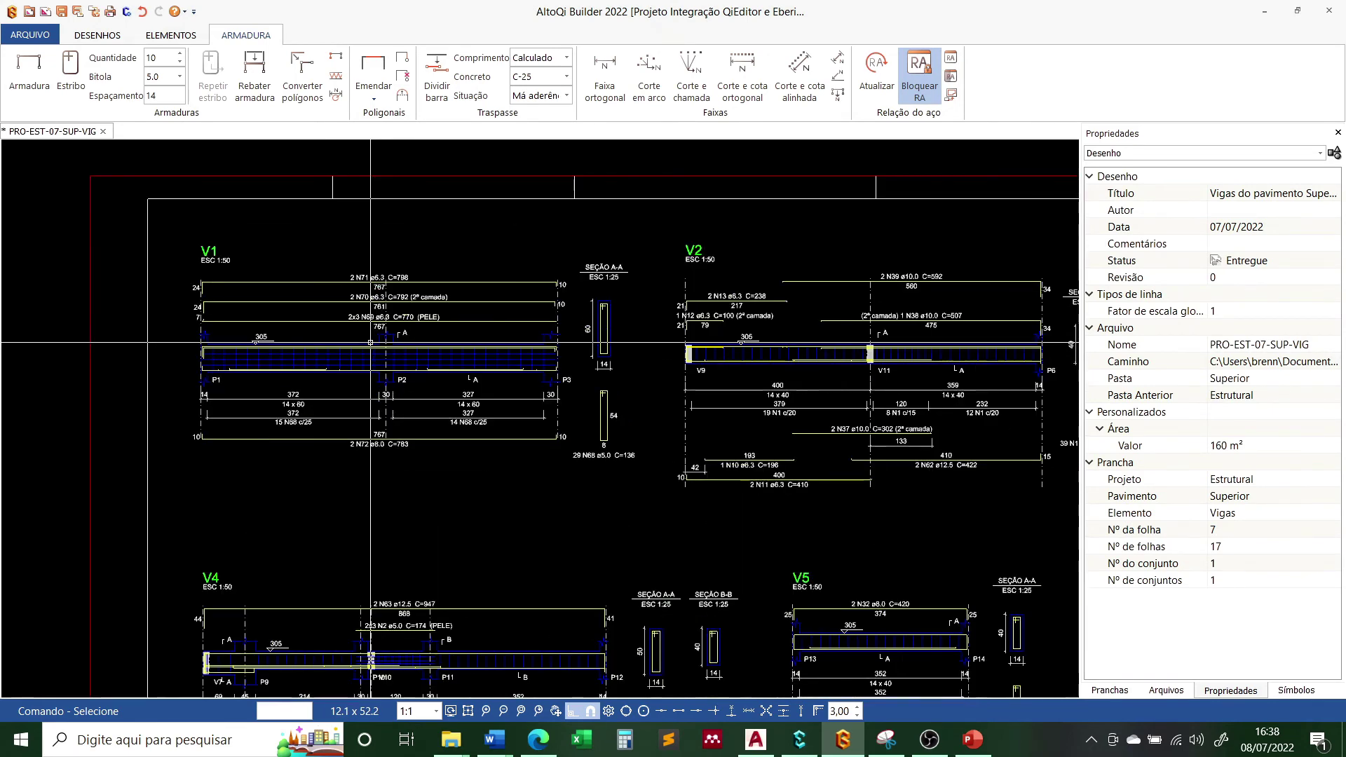